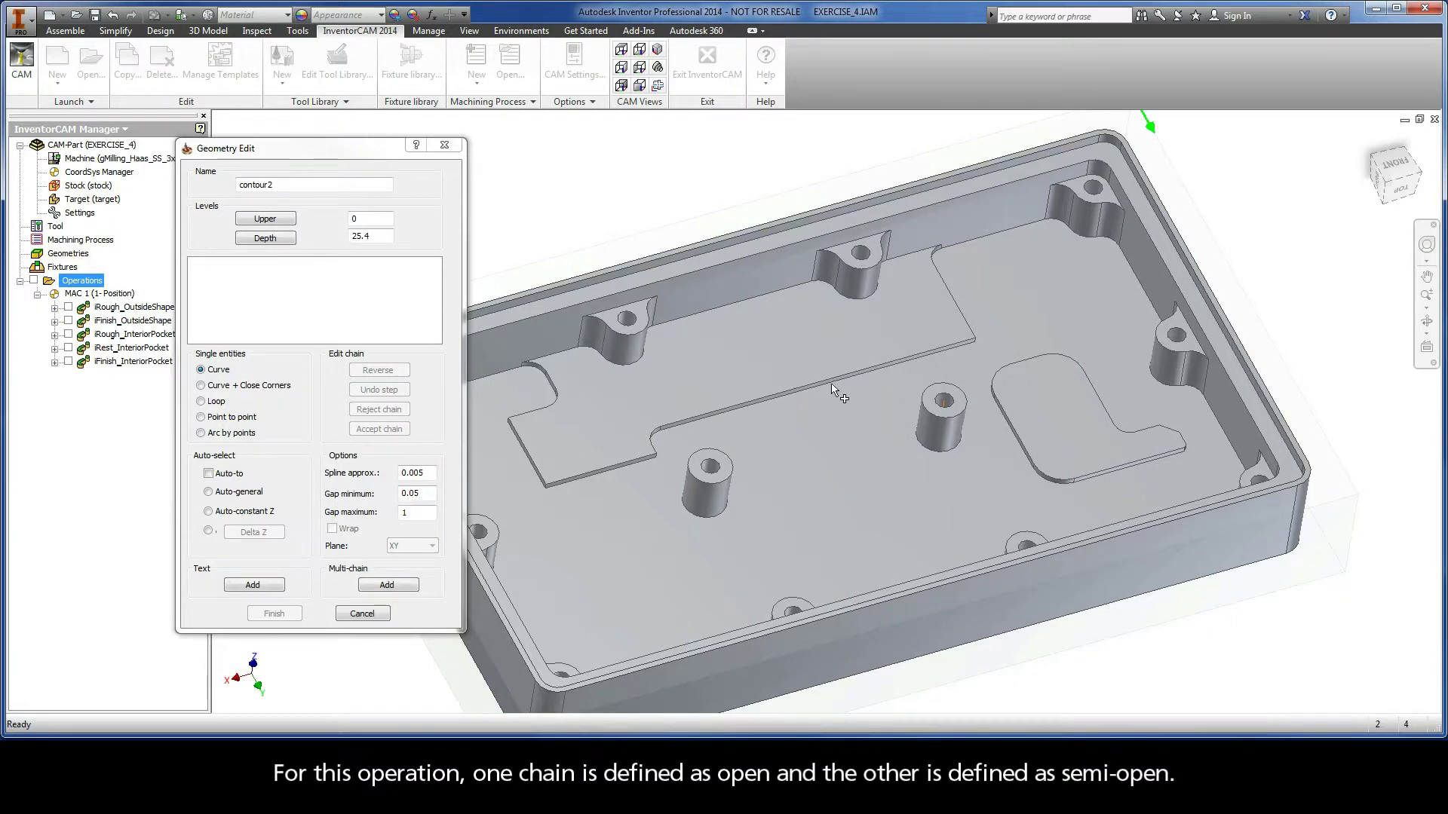
Step: Define a constant-Z chain along the top edge of the small island contour and mark the whole chain as open
left_click(1028, 452)
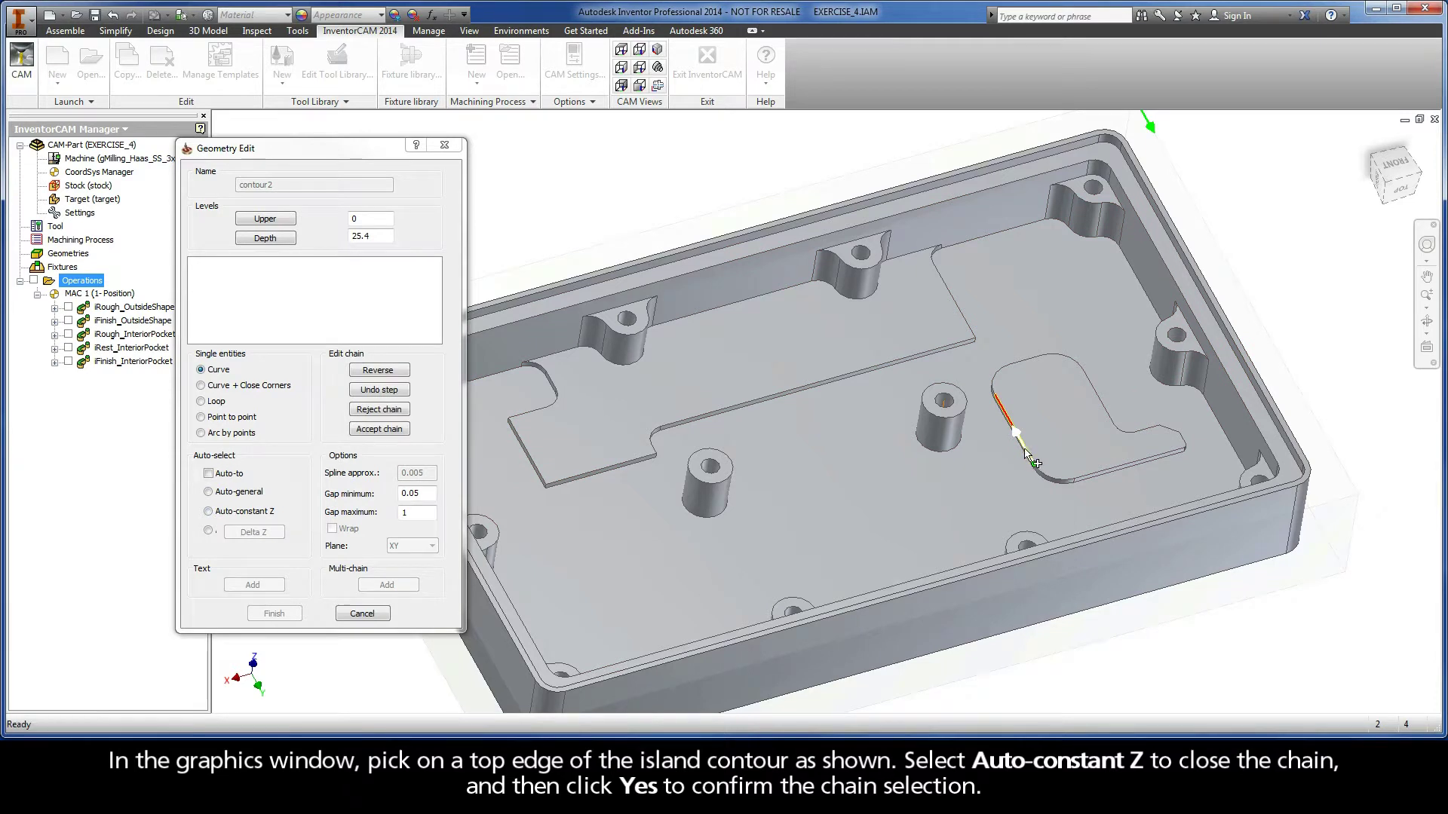
left_click(209, 511)
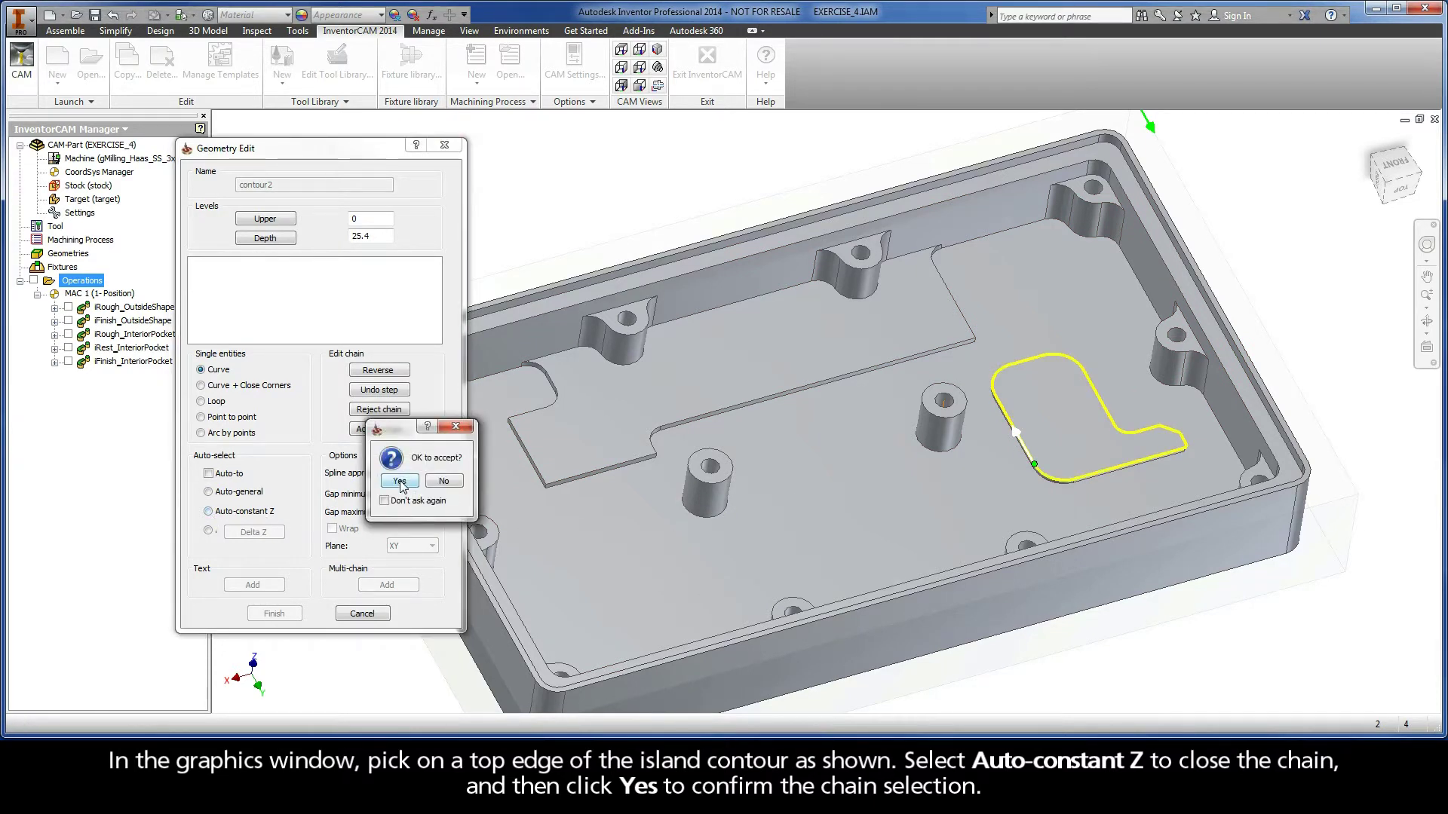
left_click(400, 482)
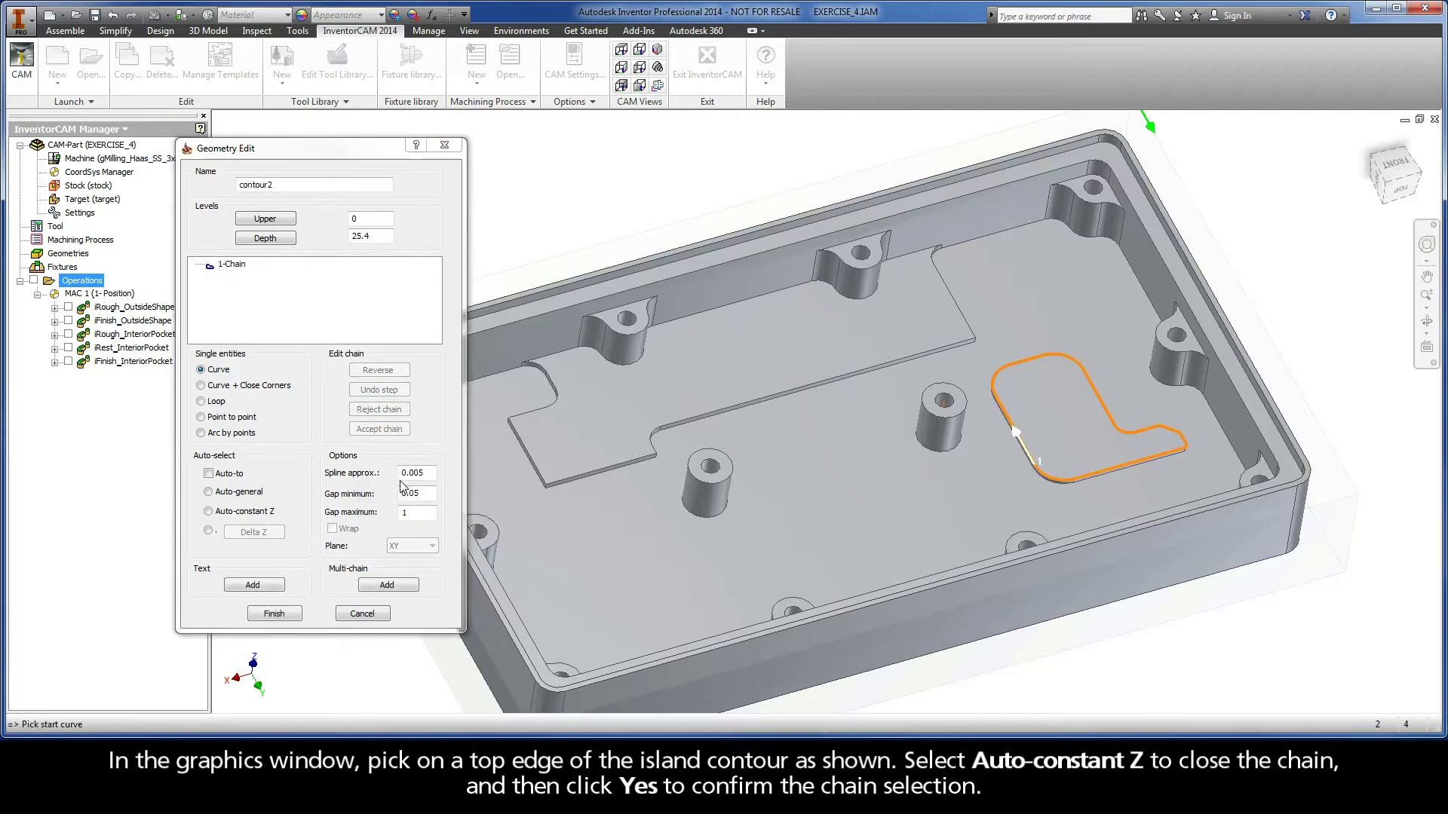
left_click(231, 265)
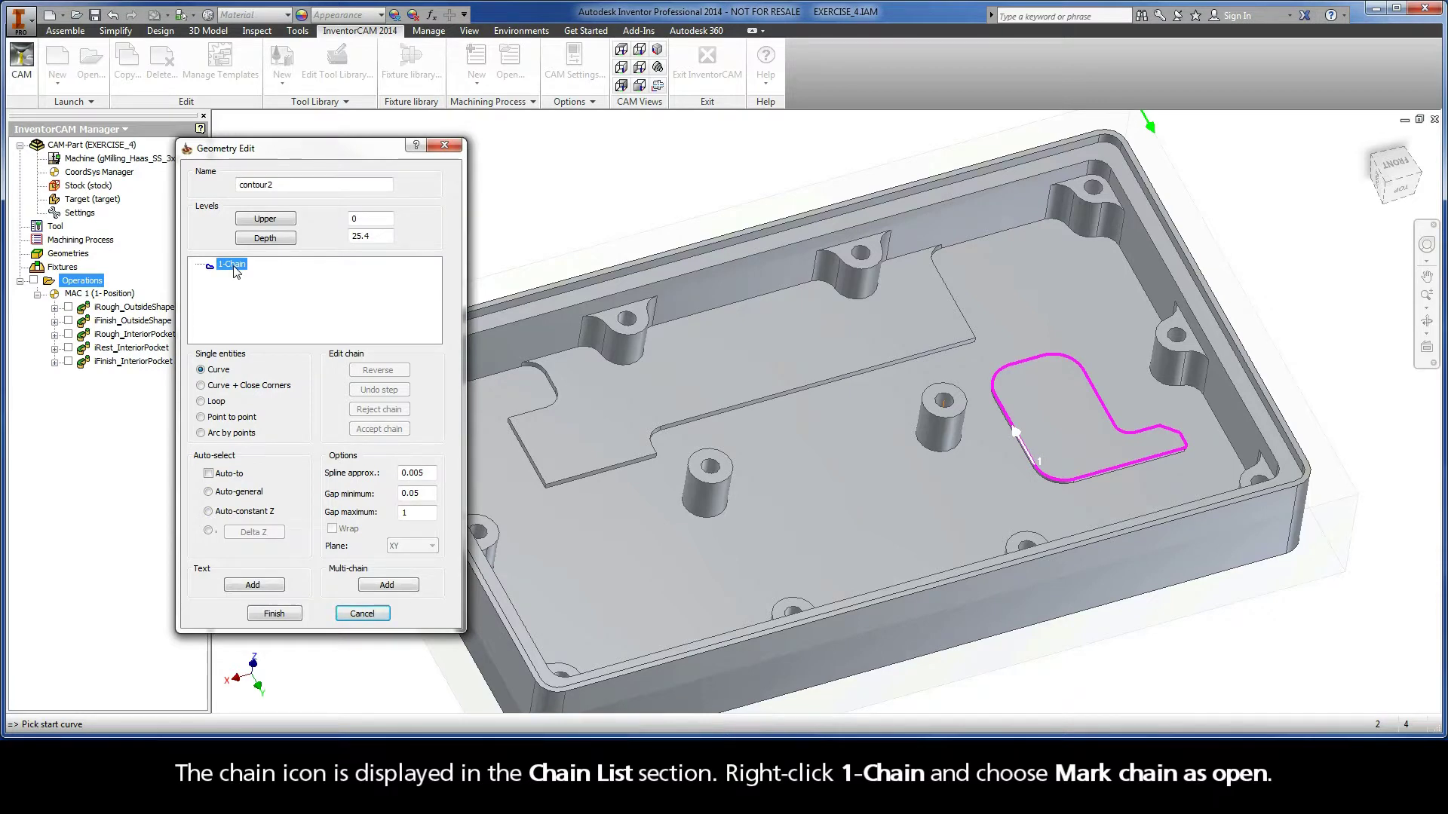
right_click(234, 268)
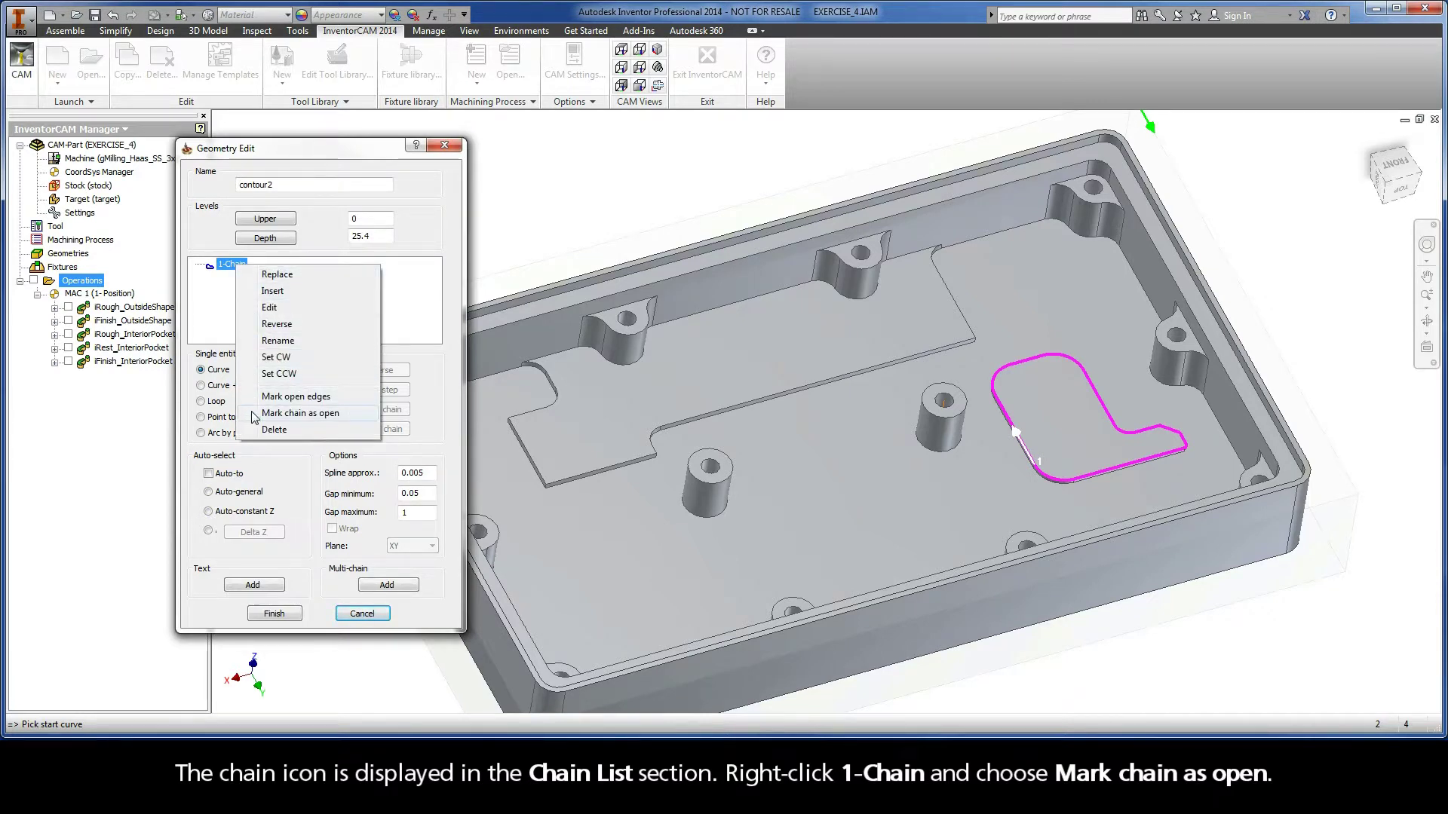
left_click(336, 417)
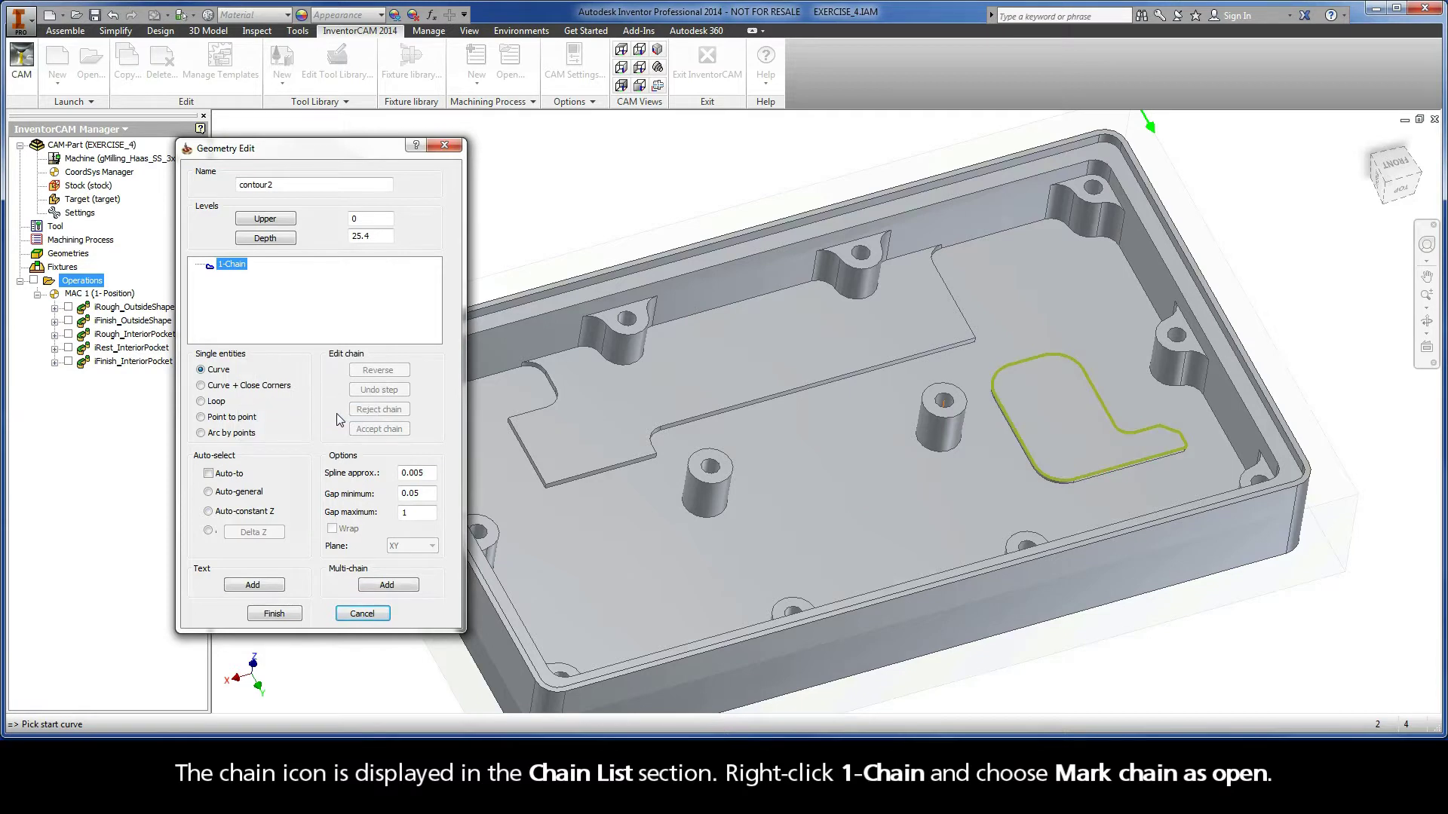
Step: Add a constant-Z chain around the large elevated floor, starting from its edge along the pocket wall, and mark it as open
left_click(924, 254)
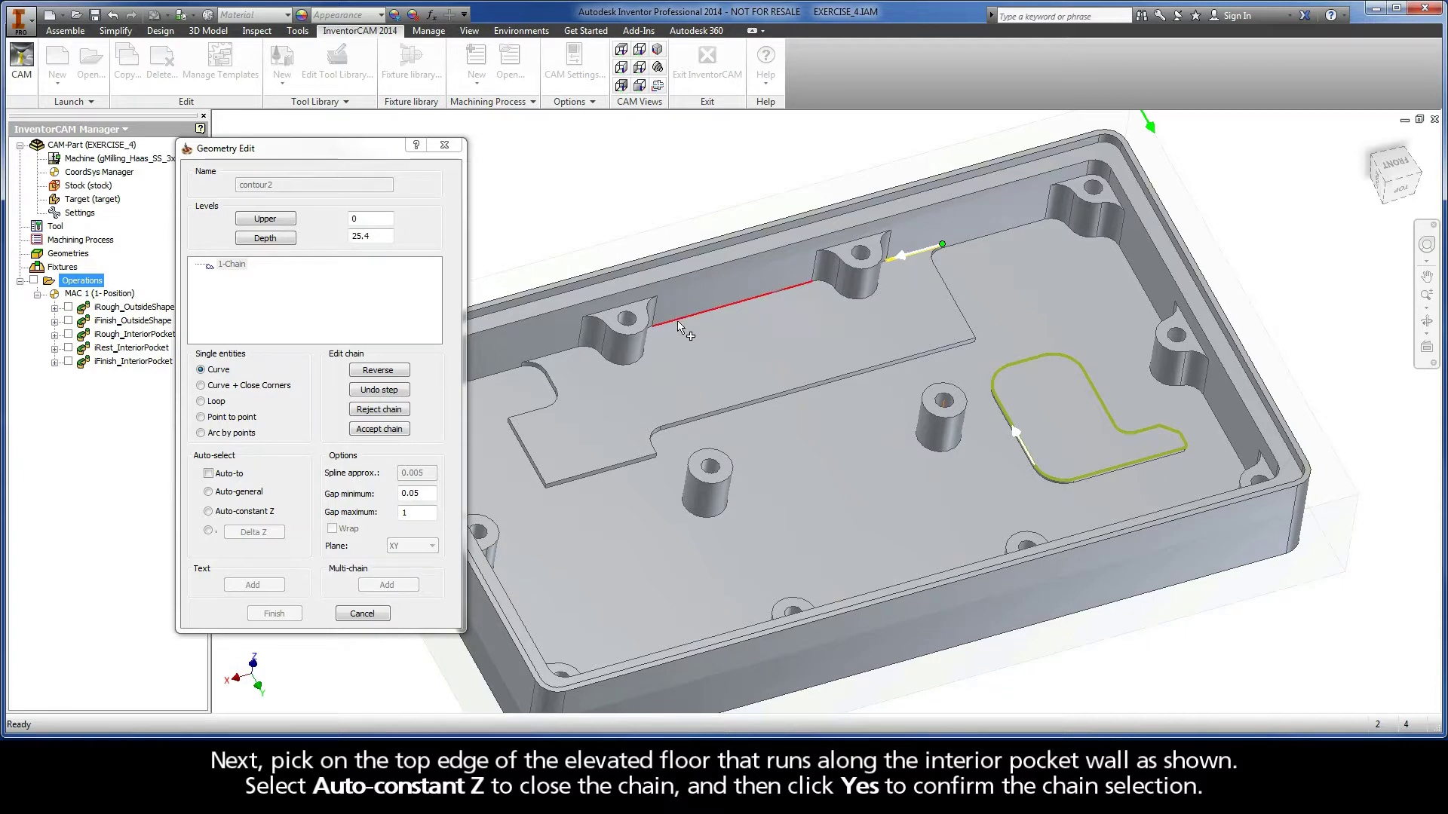
left_click(208, 512)
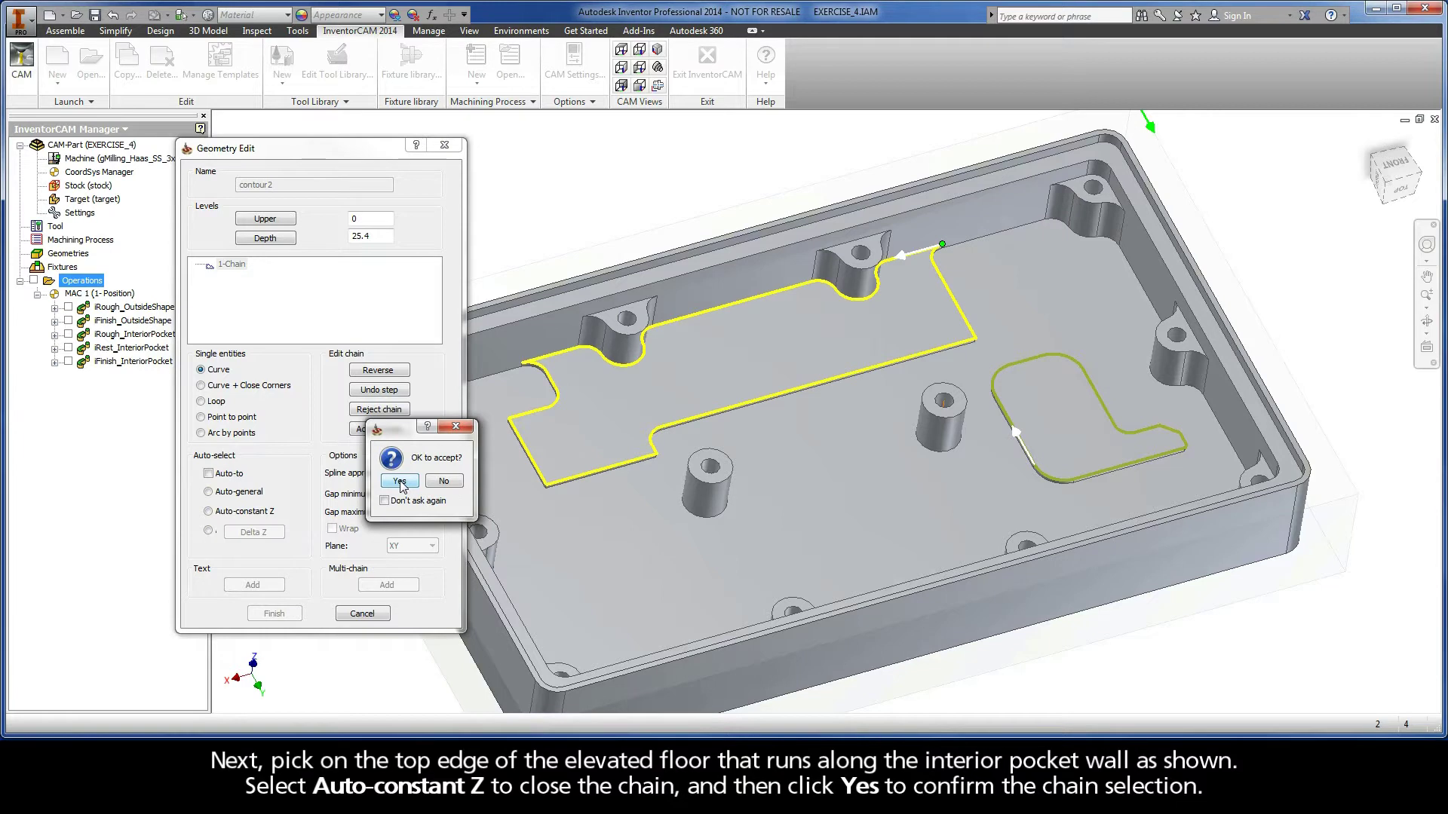
left_click(399, 482)
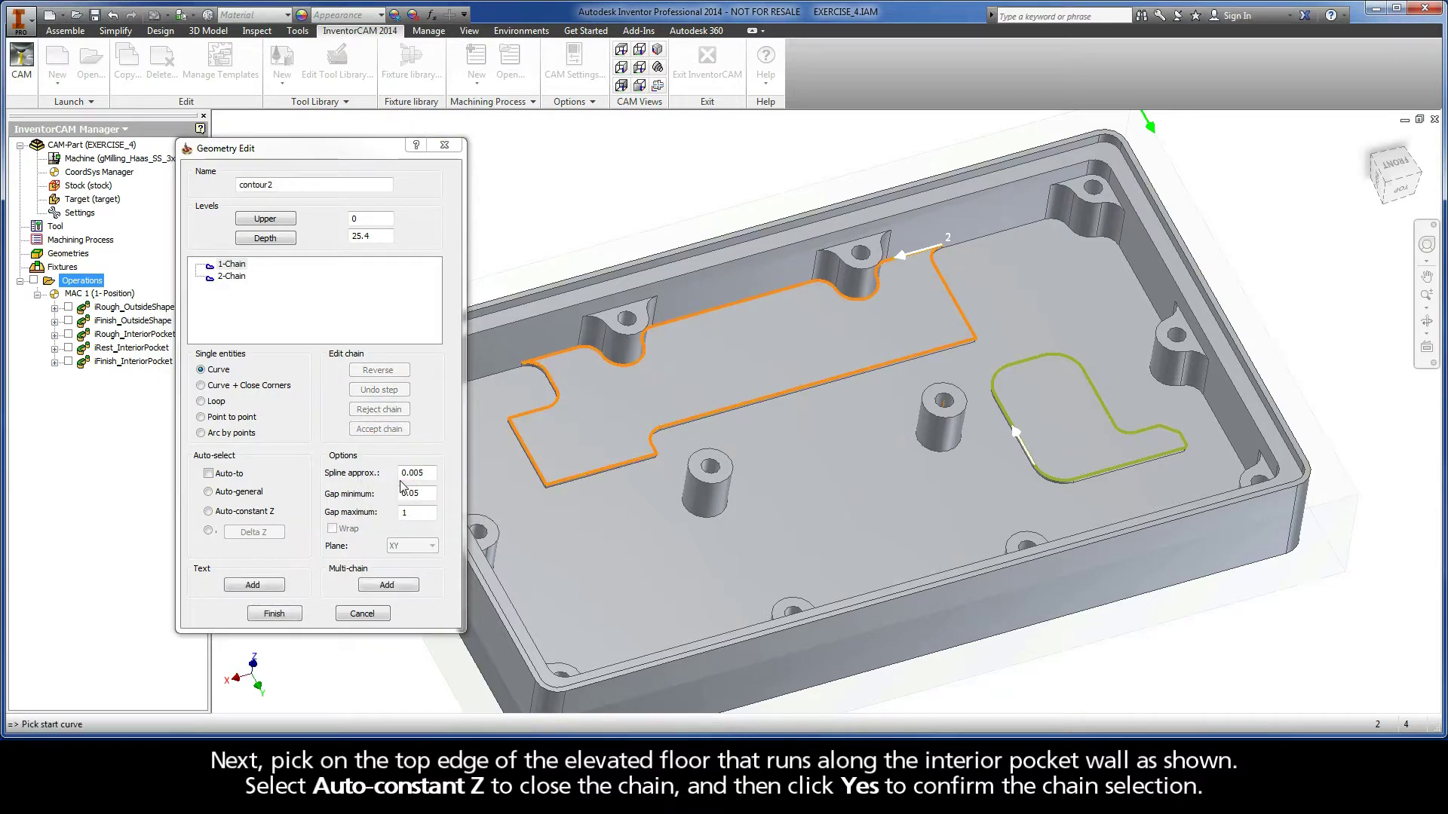
right_click(233, 278)
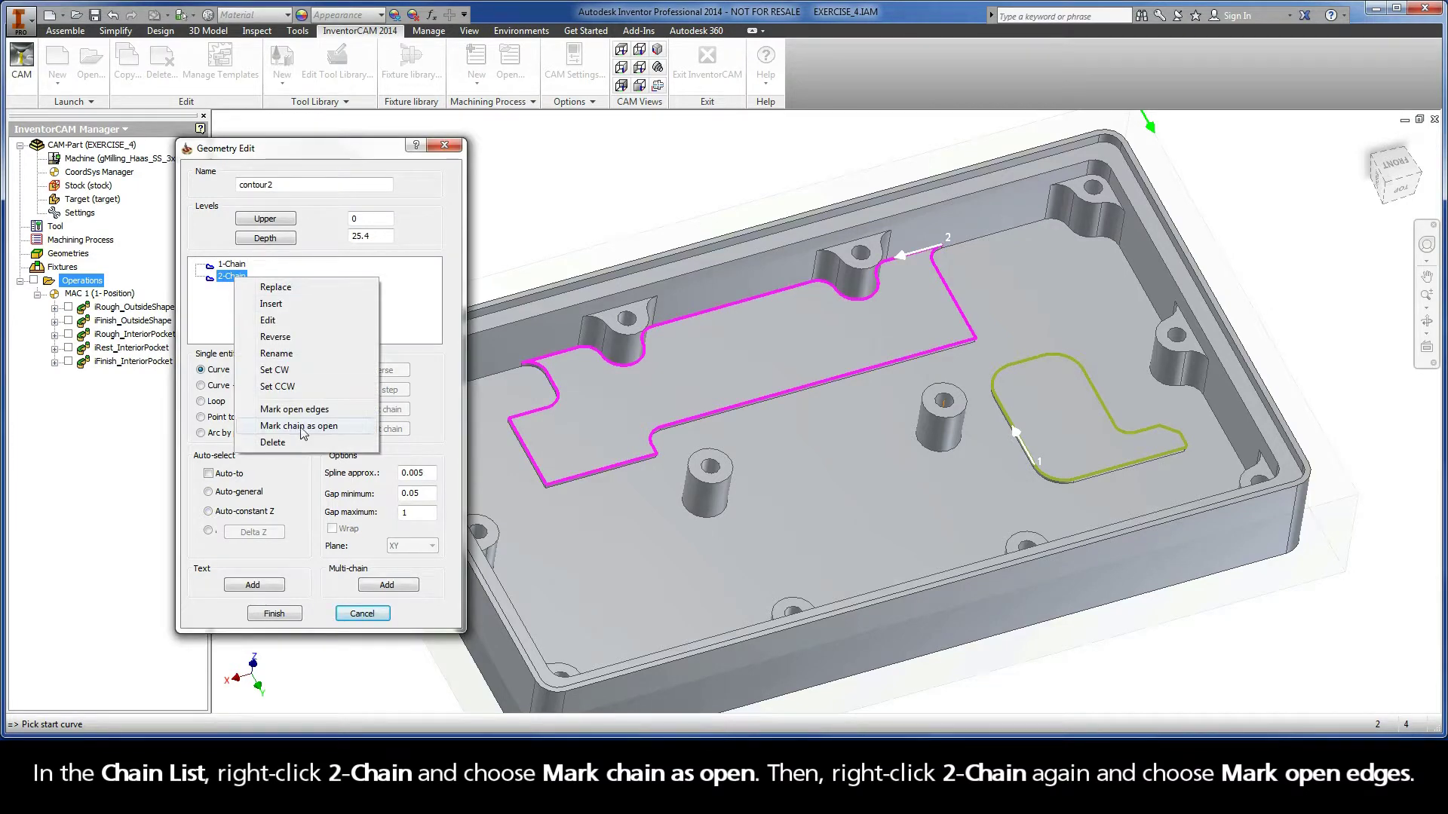
left_click(332, 426)
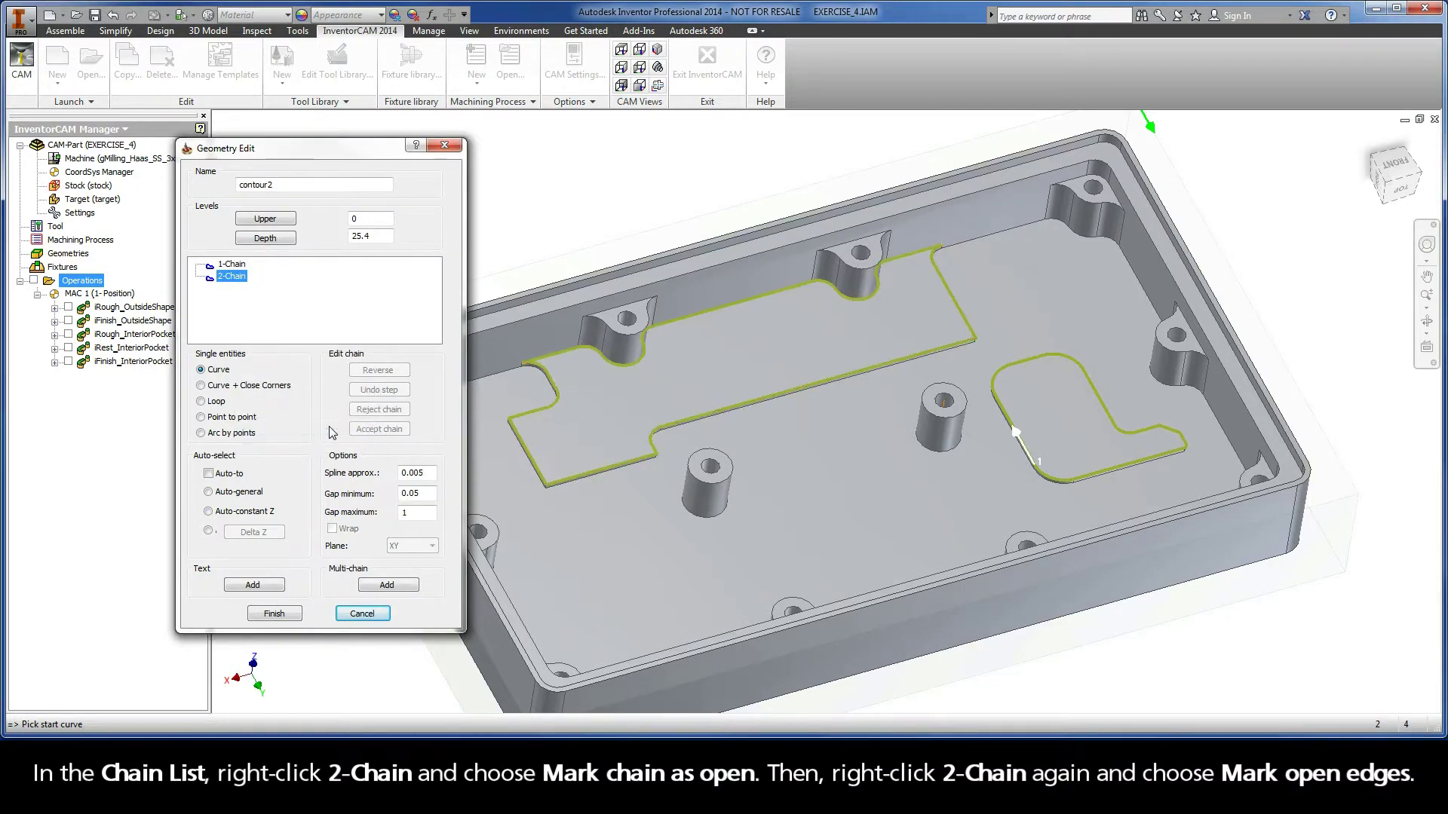
Step: Mark the section of 2-Chain along the pocket wall as Wall using From/To entities, and finish the contour2 geometry
right_click(233, 278)
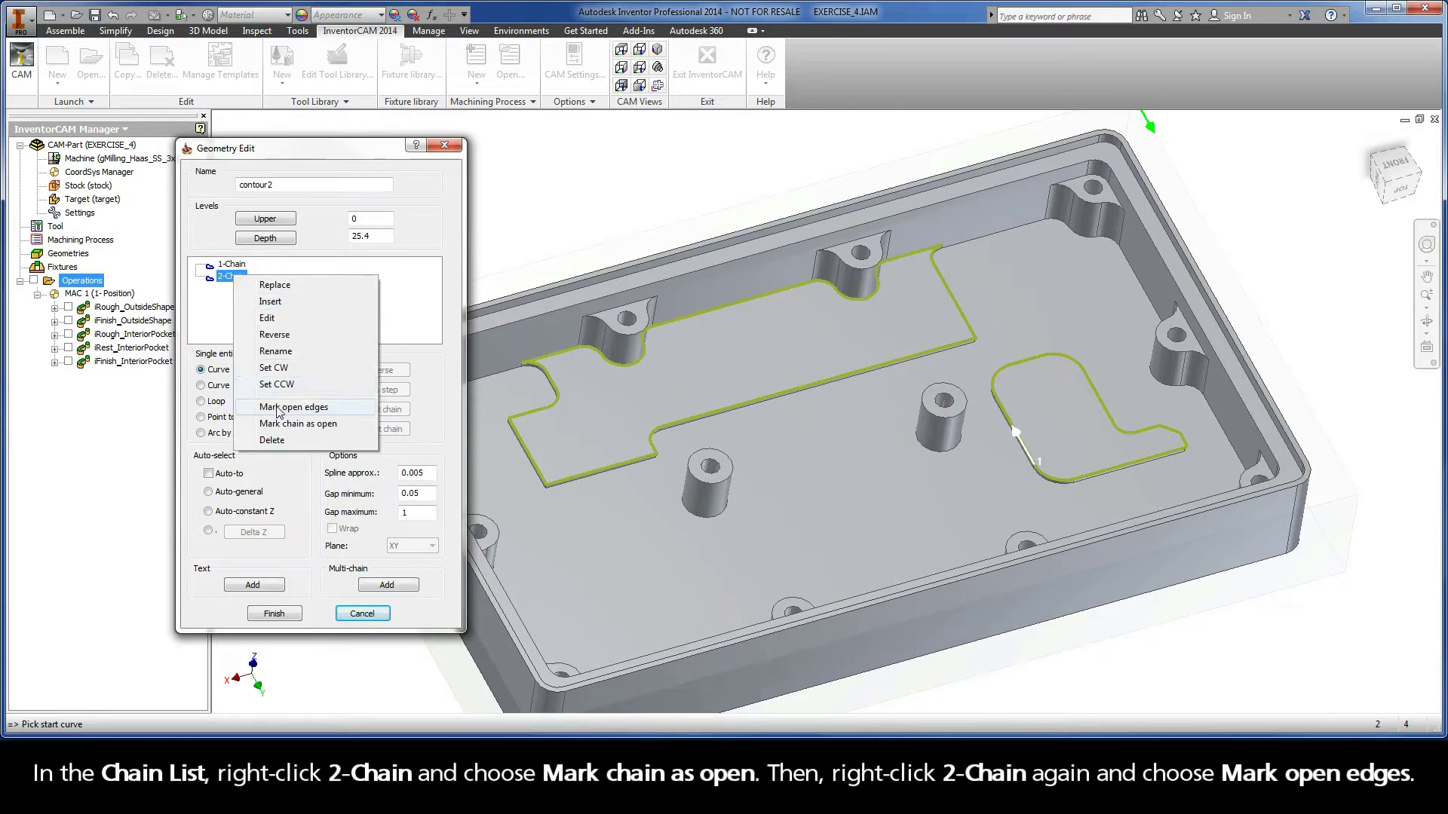
left_click(322, 407)
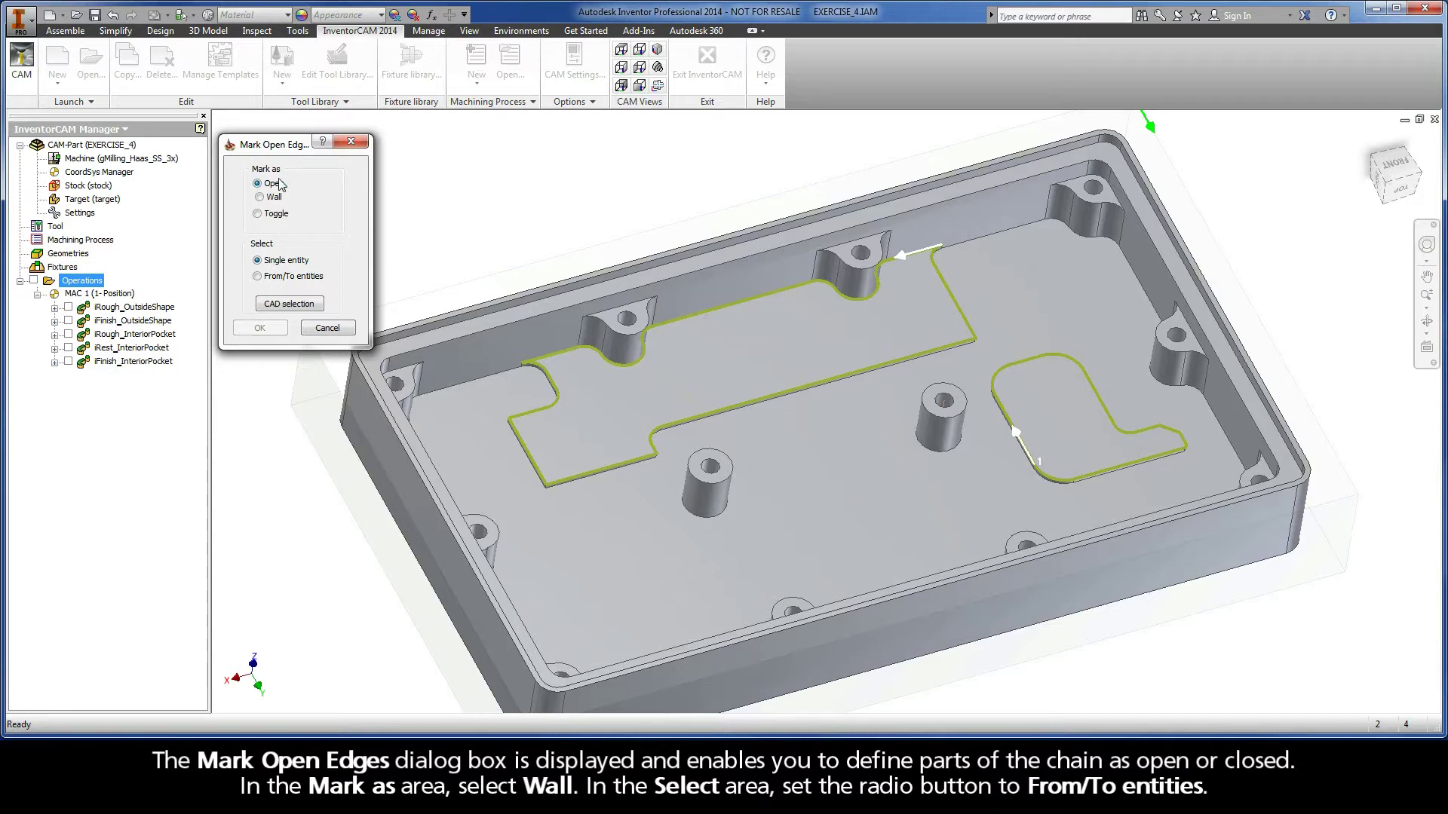
left_click(260, 197)
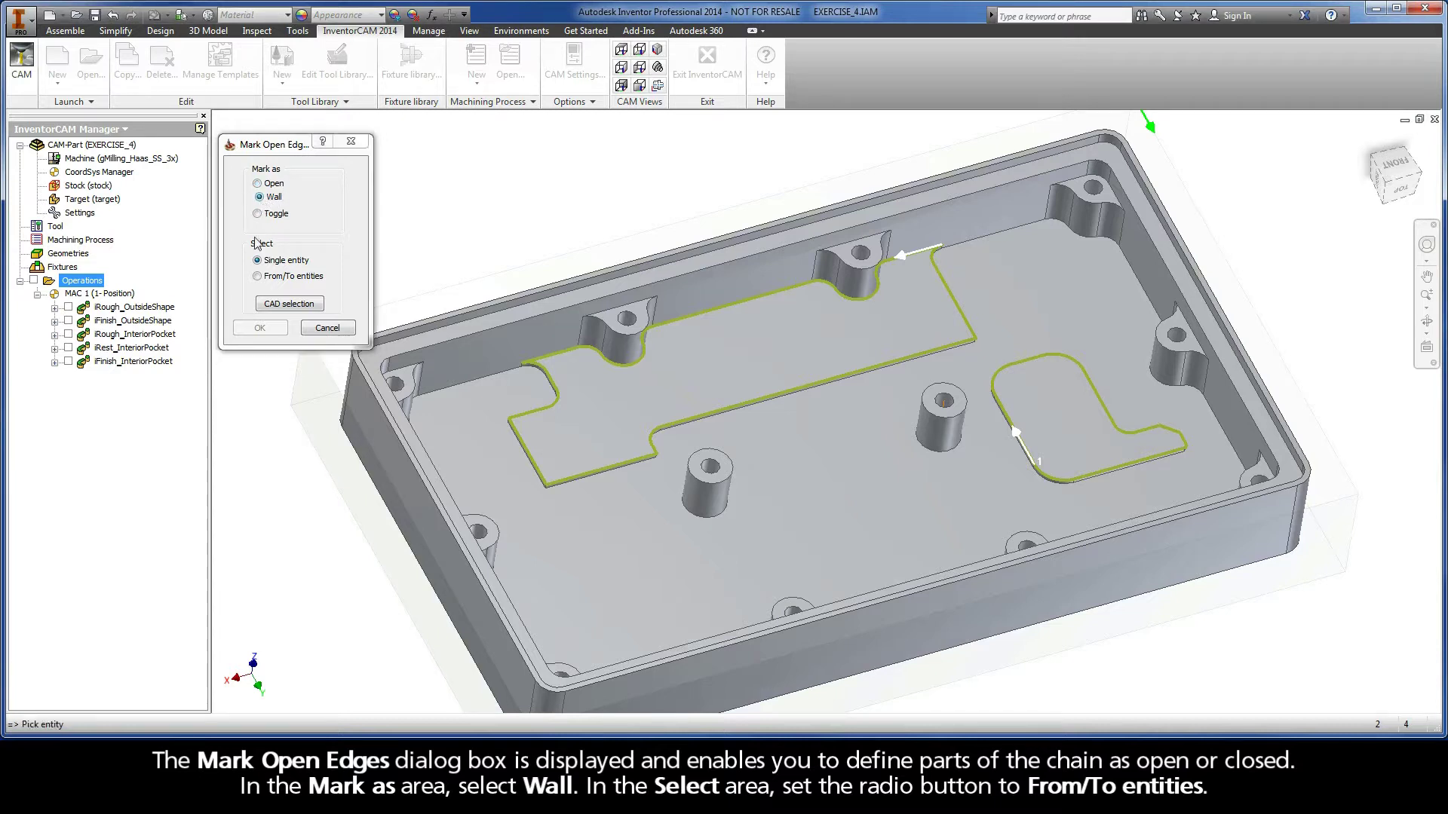
left_click(258, 277)
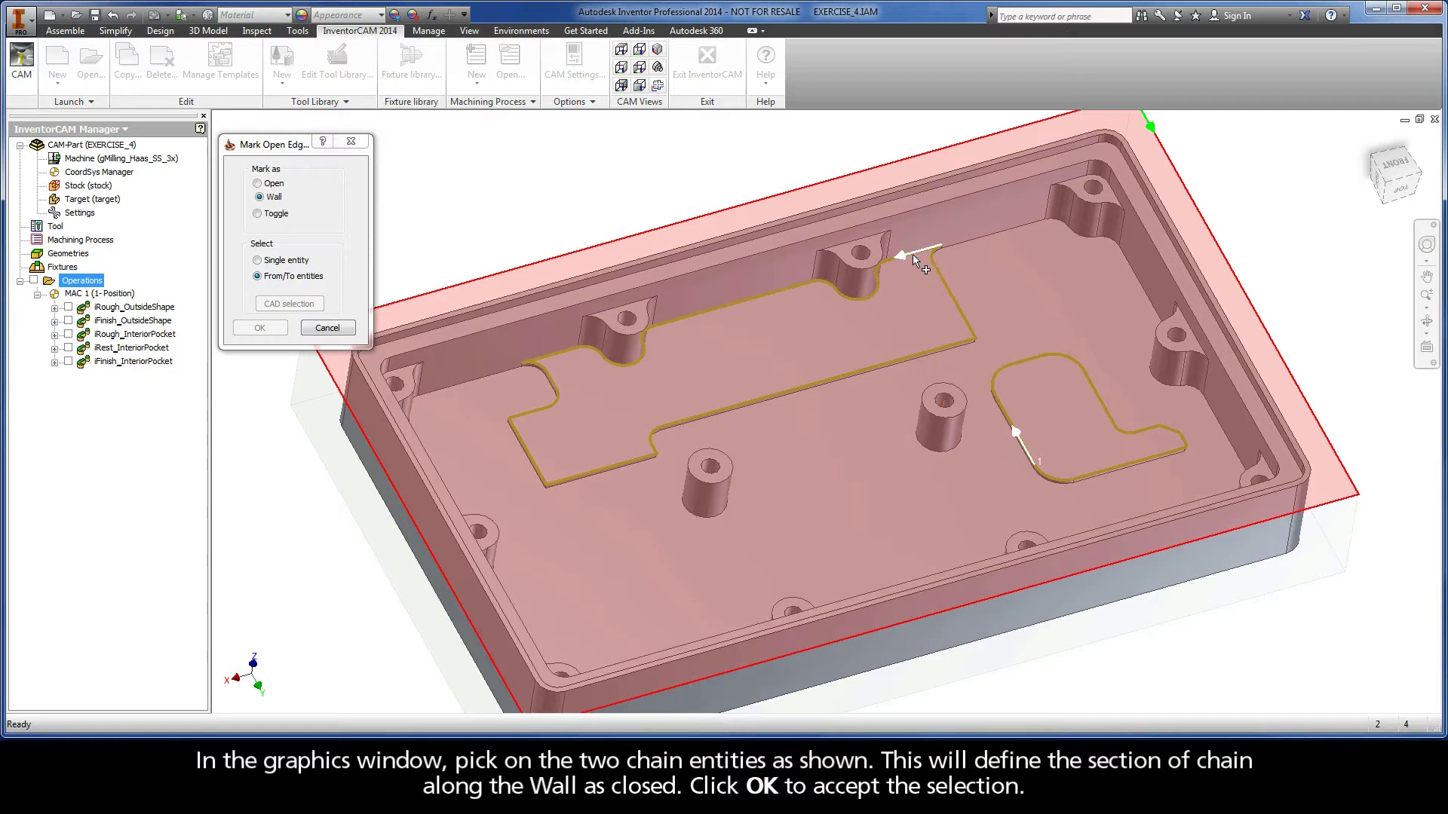
right_click(913, 255)
left_click(928, 260)
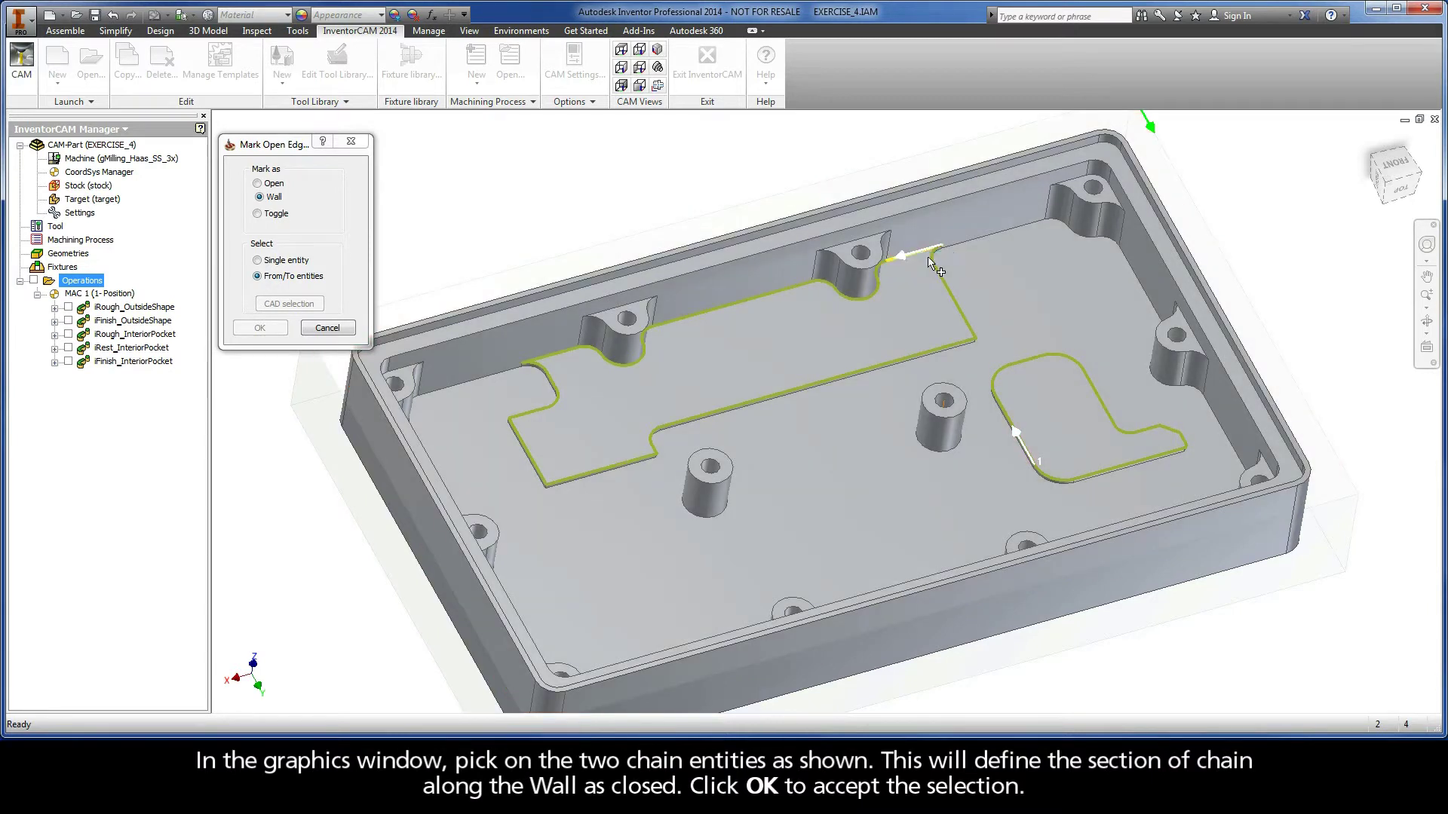
left_click(930, 260)
right_click(558, 351)
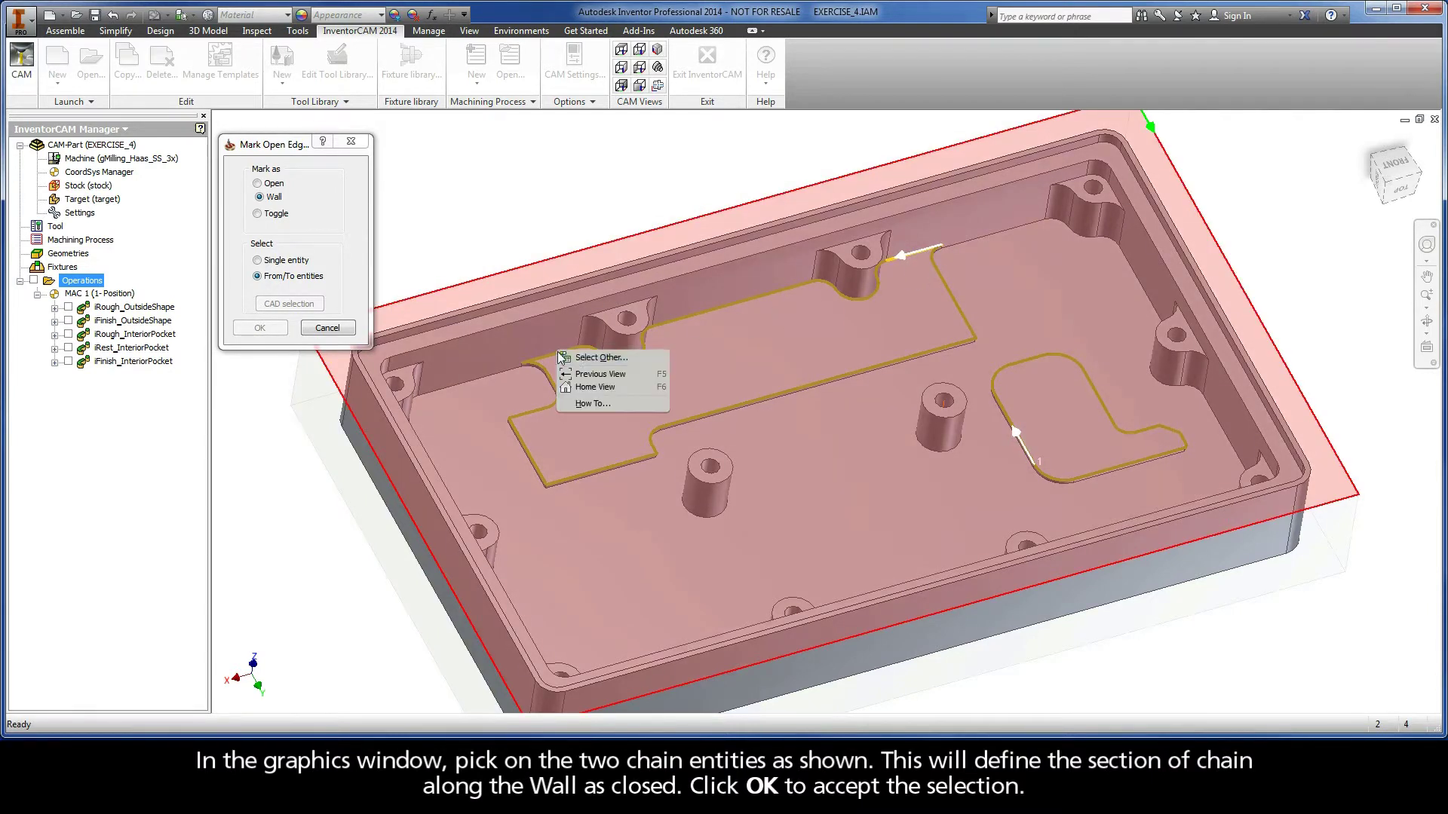
left_click(573, 354)
left_click(573, 354)
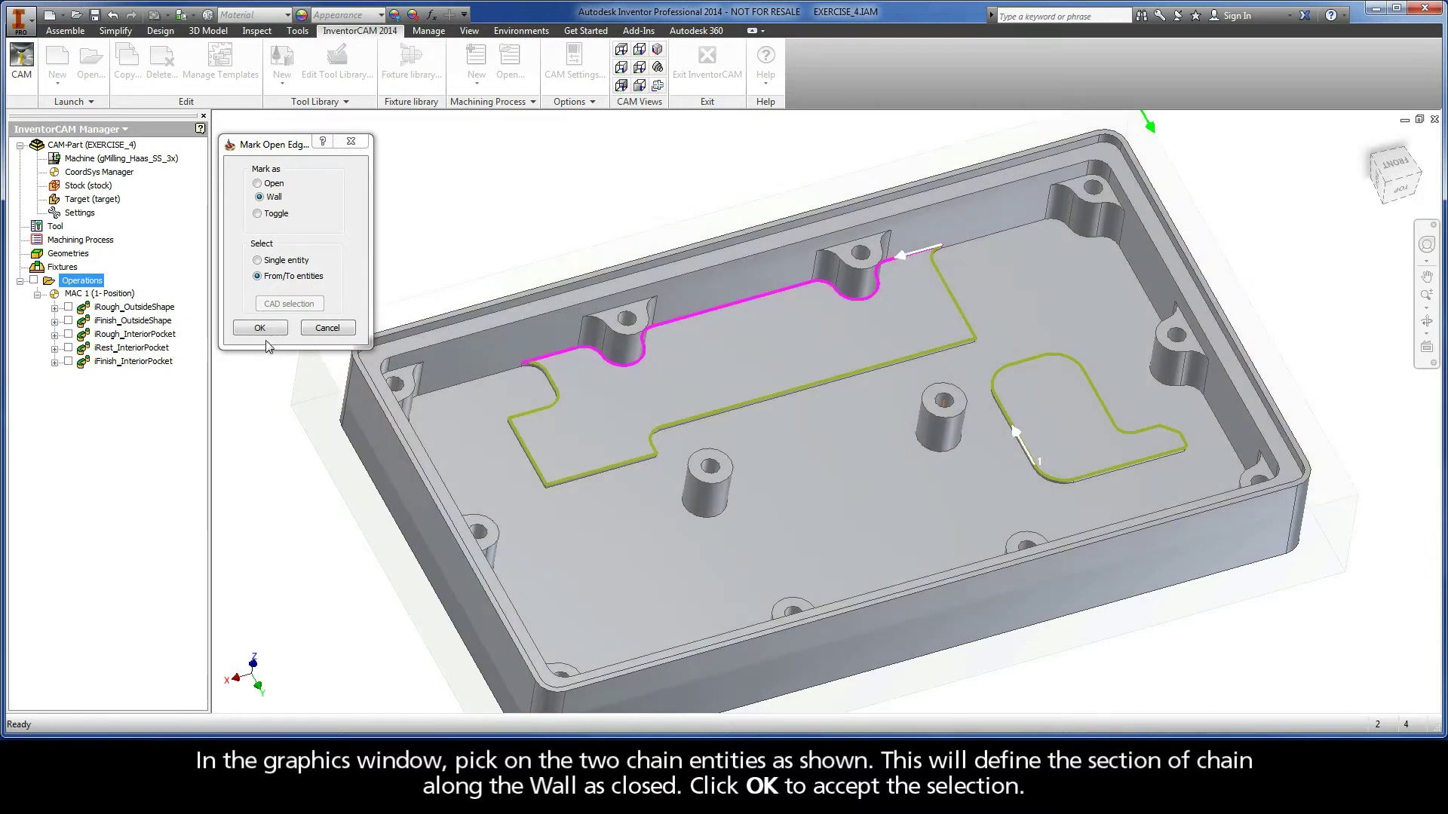
left_click(260, 329)
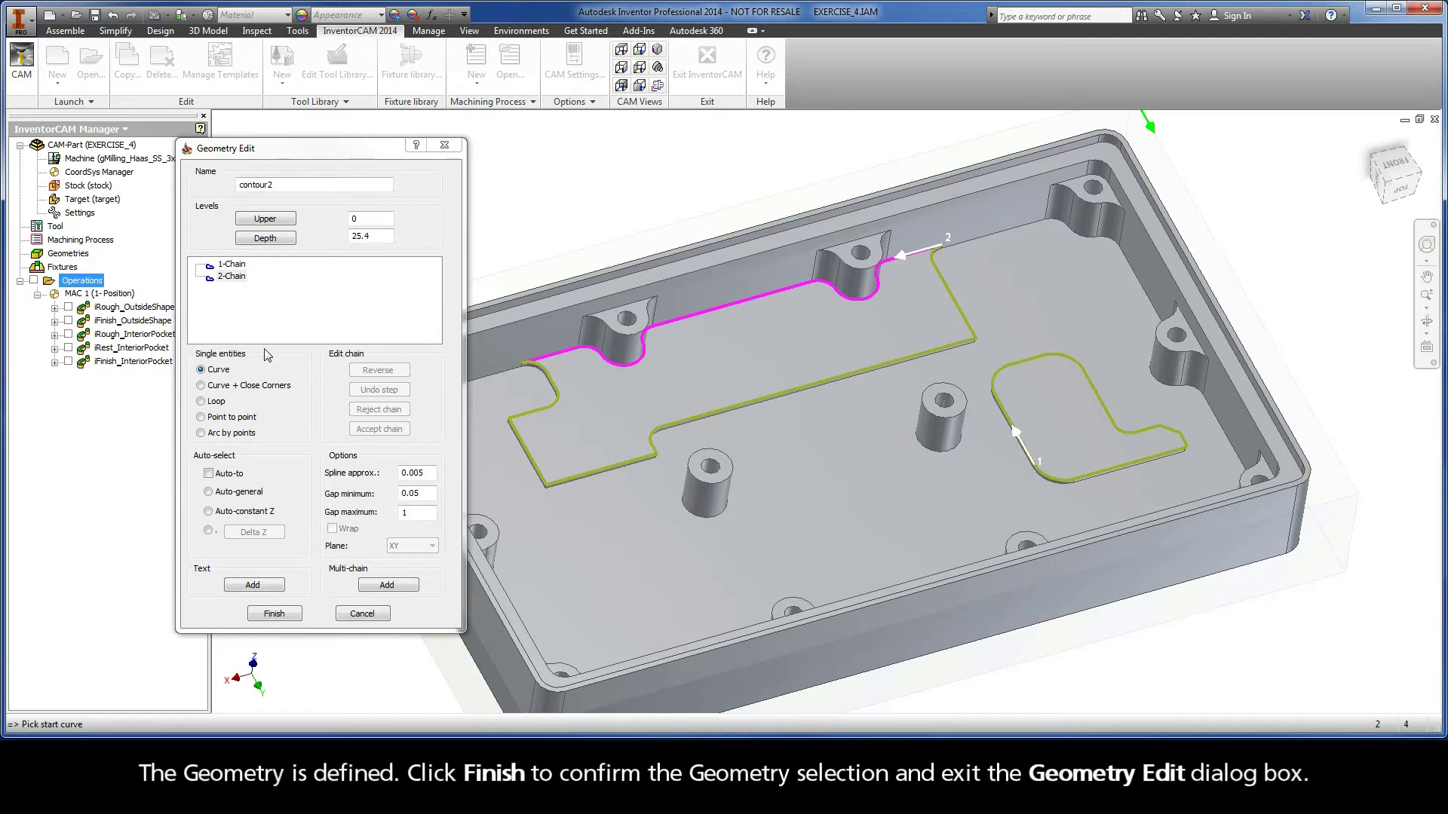
left_click(274, 613)
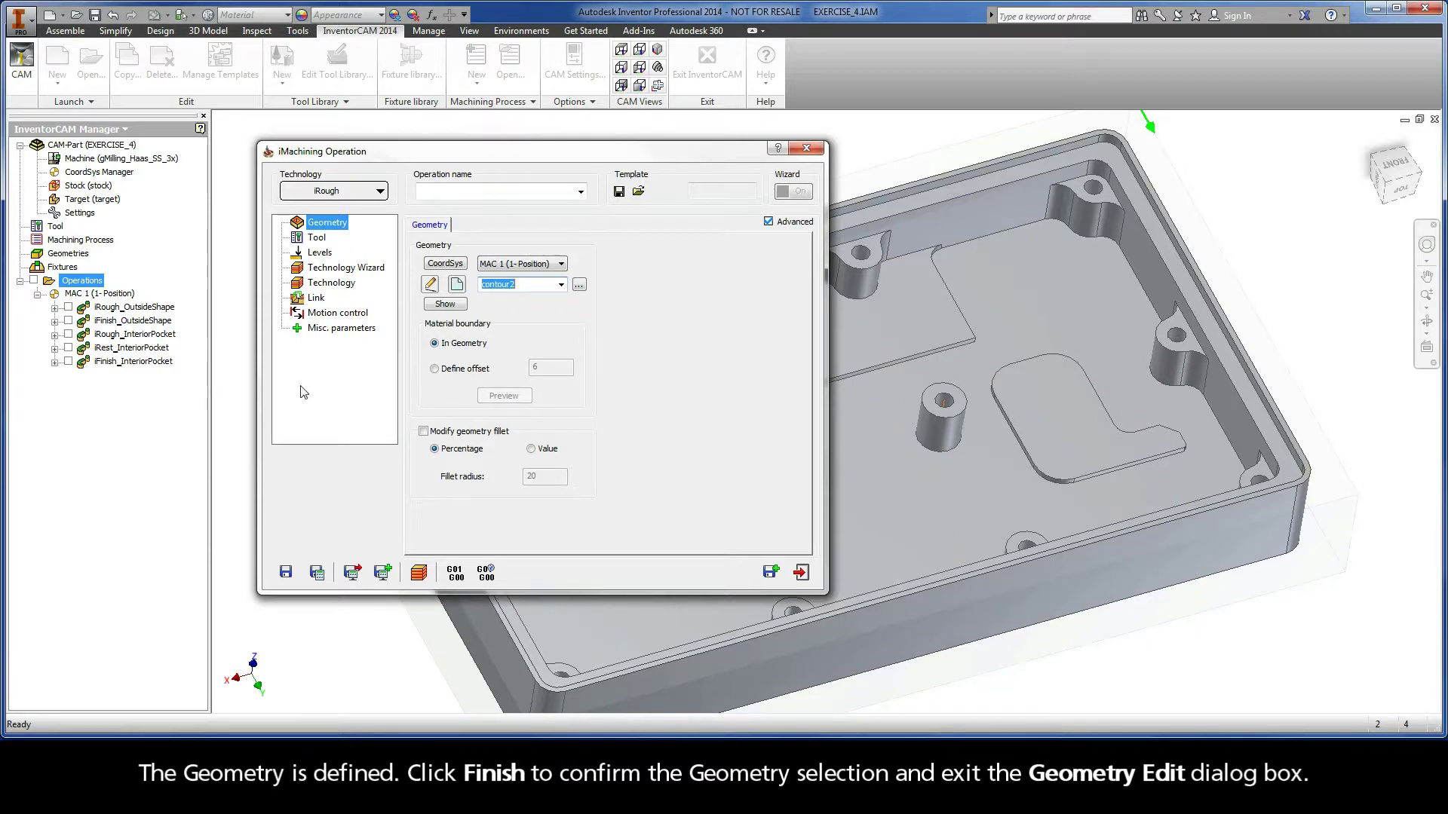
Step: Assign tool number 1, the 9.5 mm end mill, to the iRough operation
left_click(316, 239)
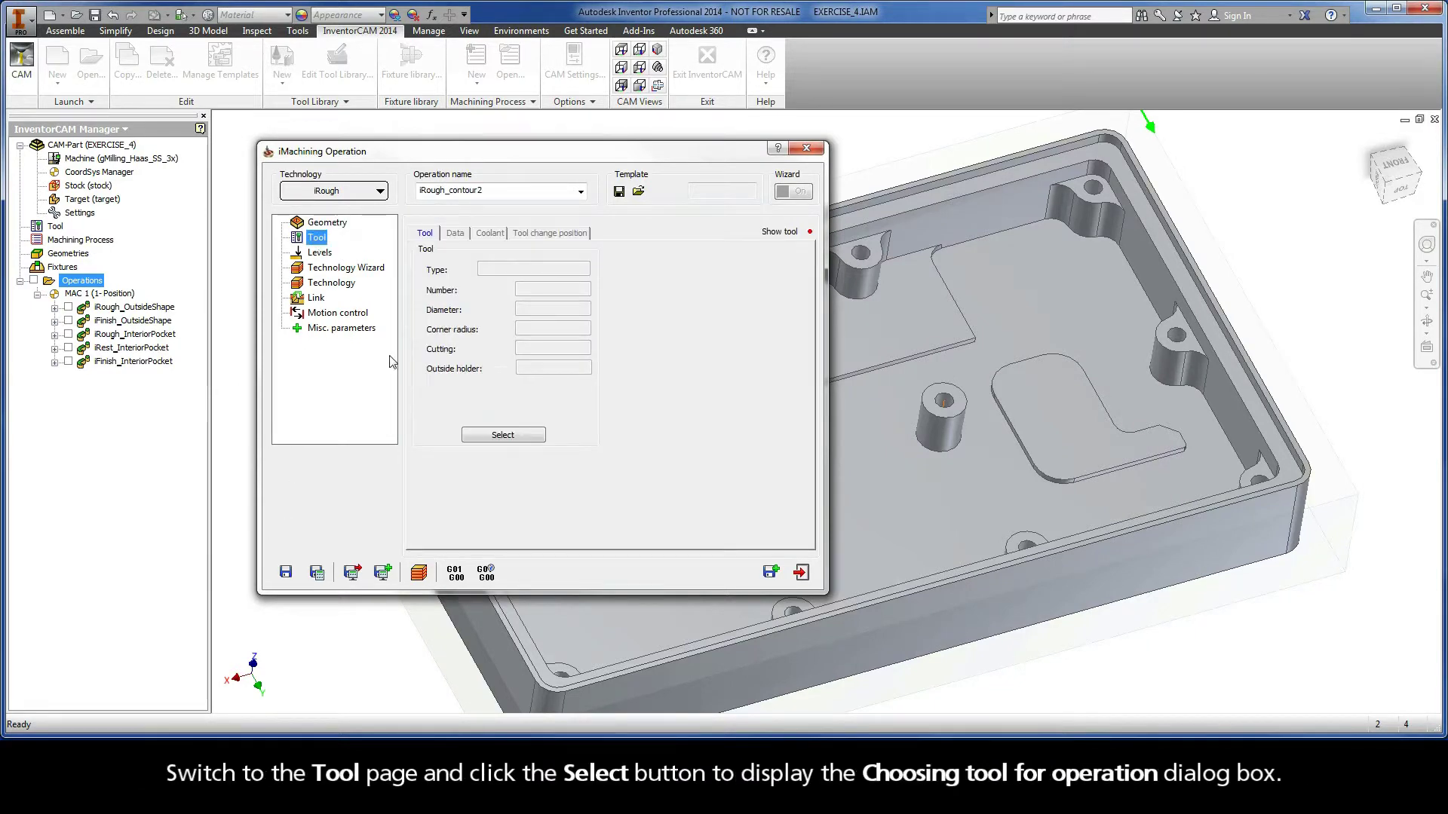
left_click(504, 435)
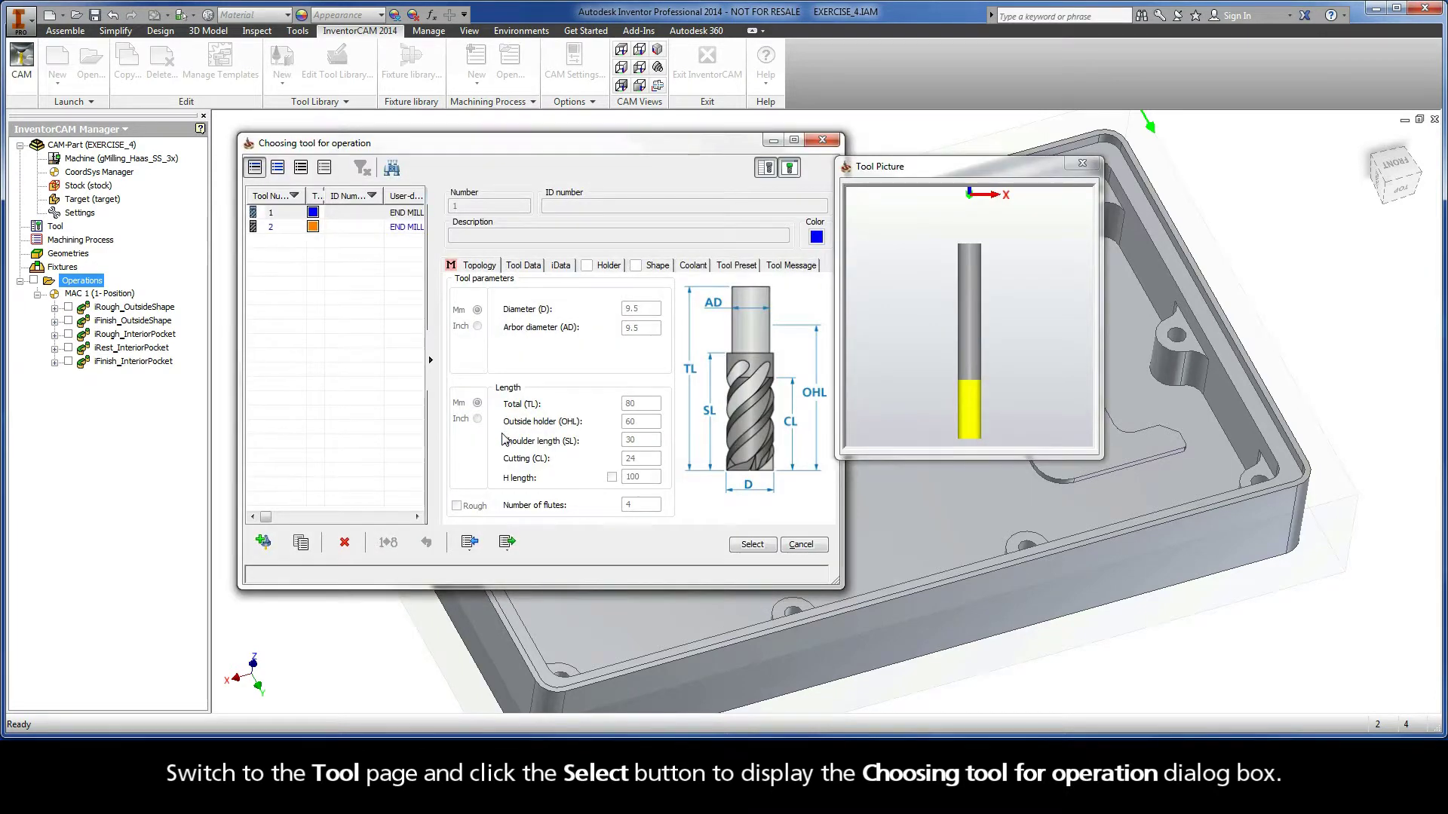
left_click(279, 213)
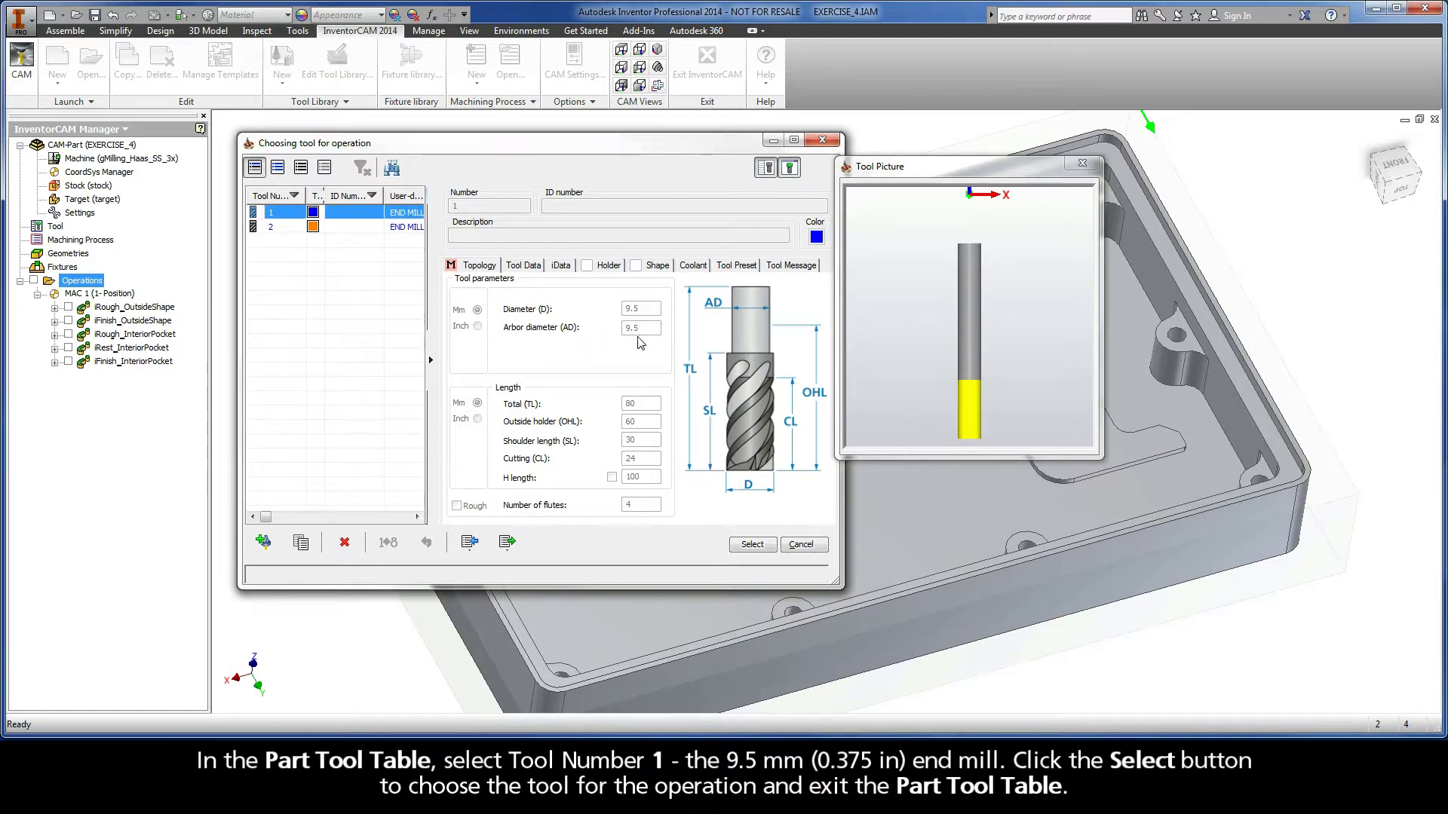
left_click(751, 545)
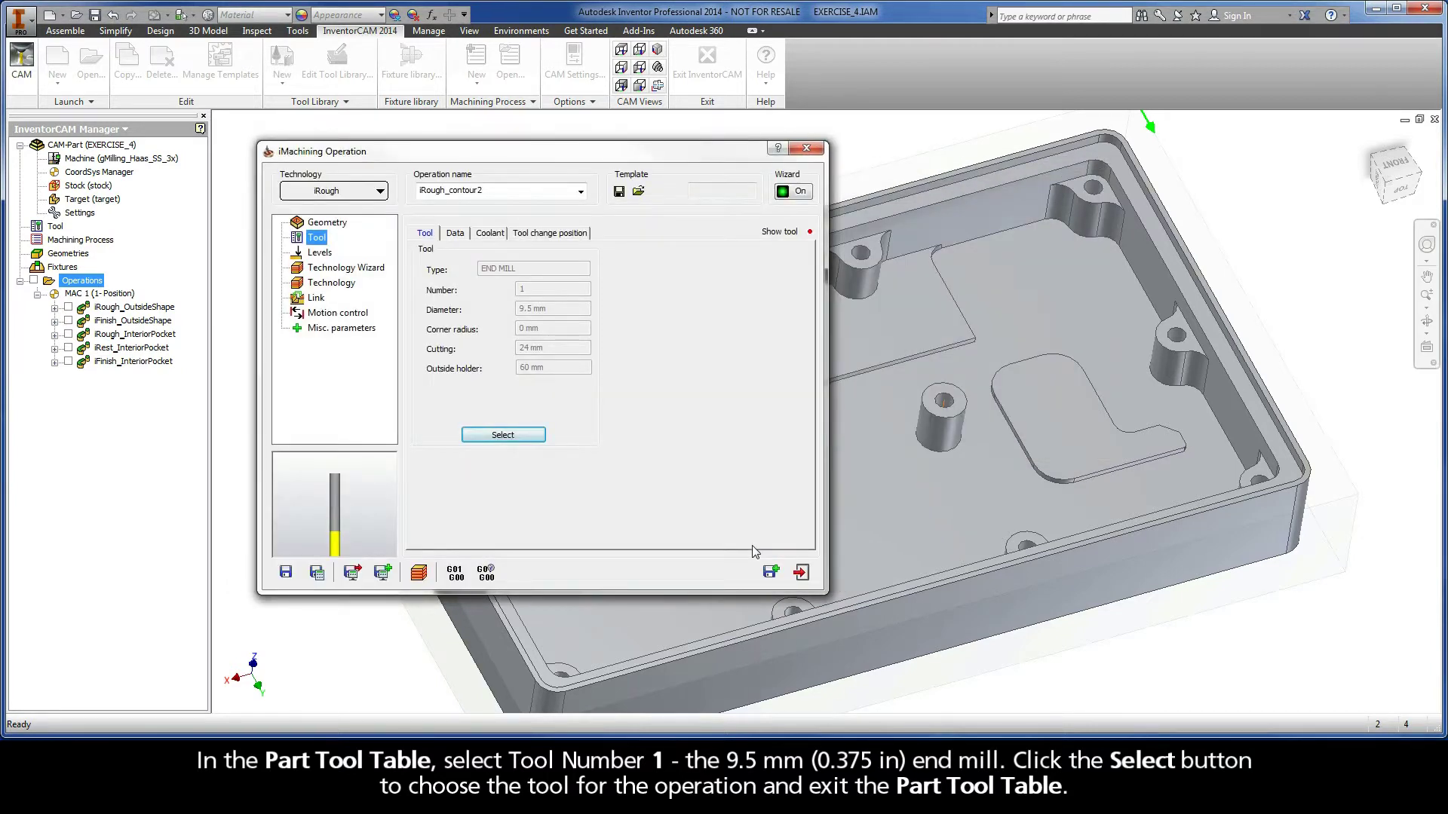
Step: Define the operation's upper milling level from the top edge of the target model
left_click(320, 254)
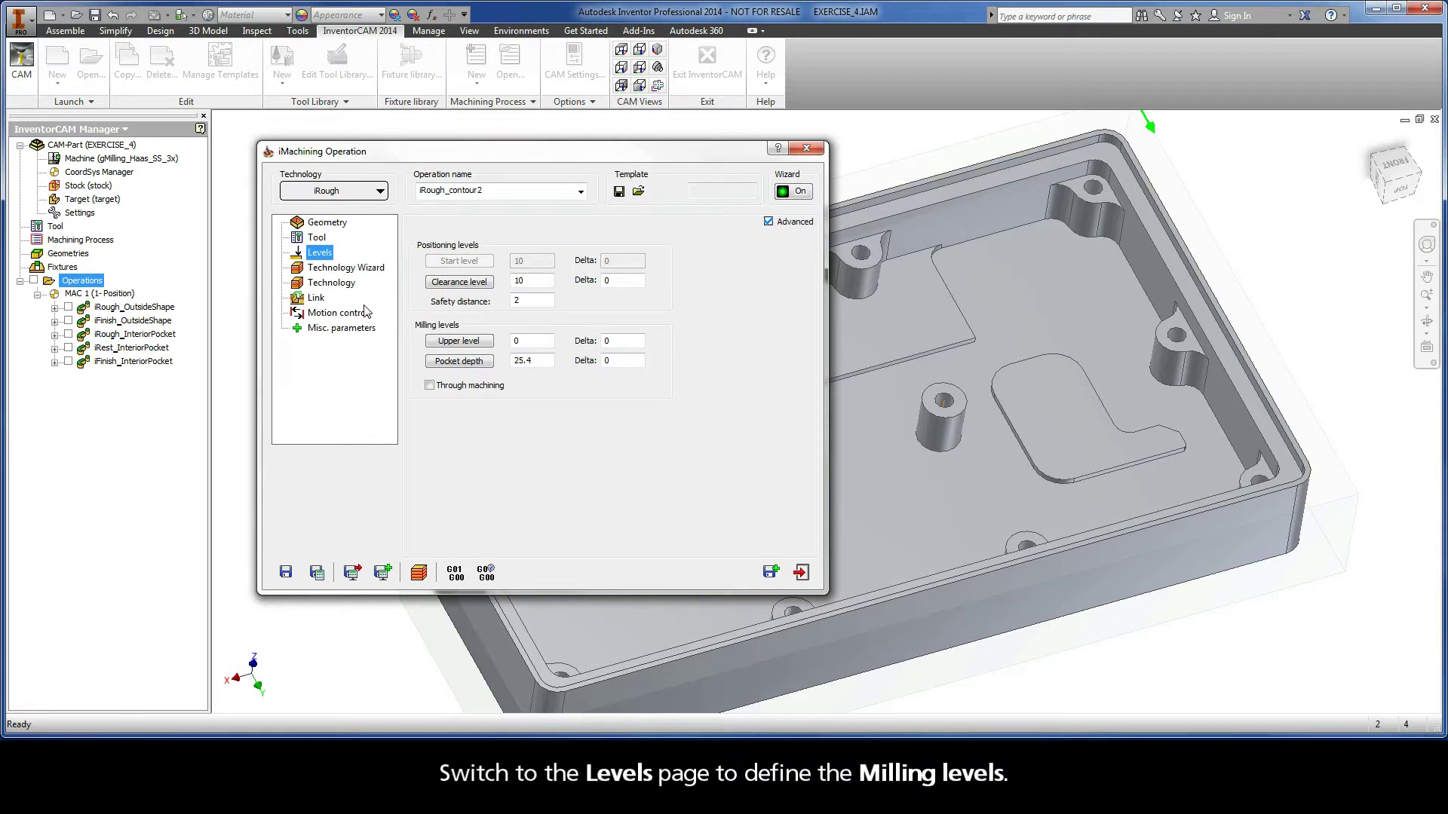
left_click(460, 341)
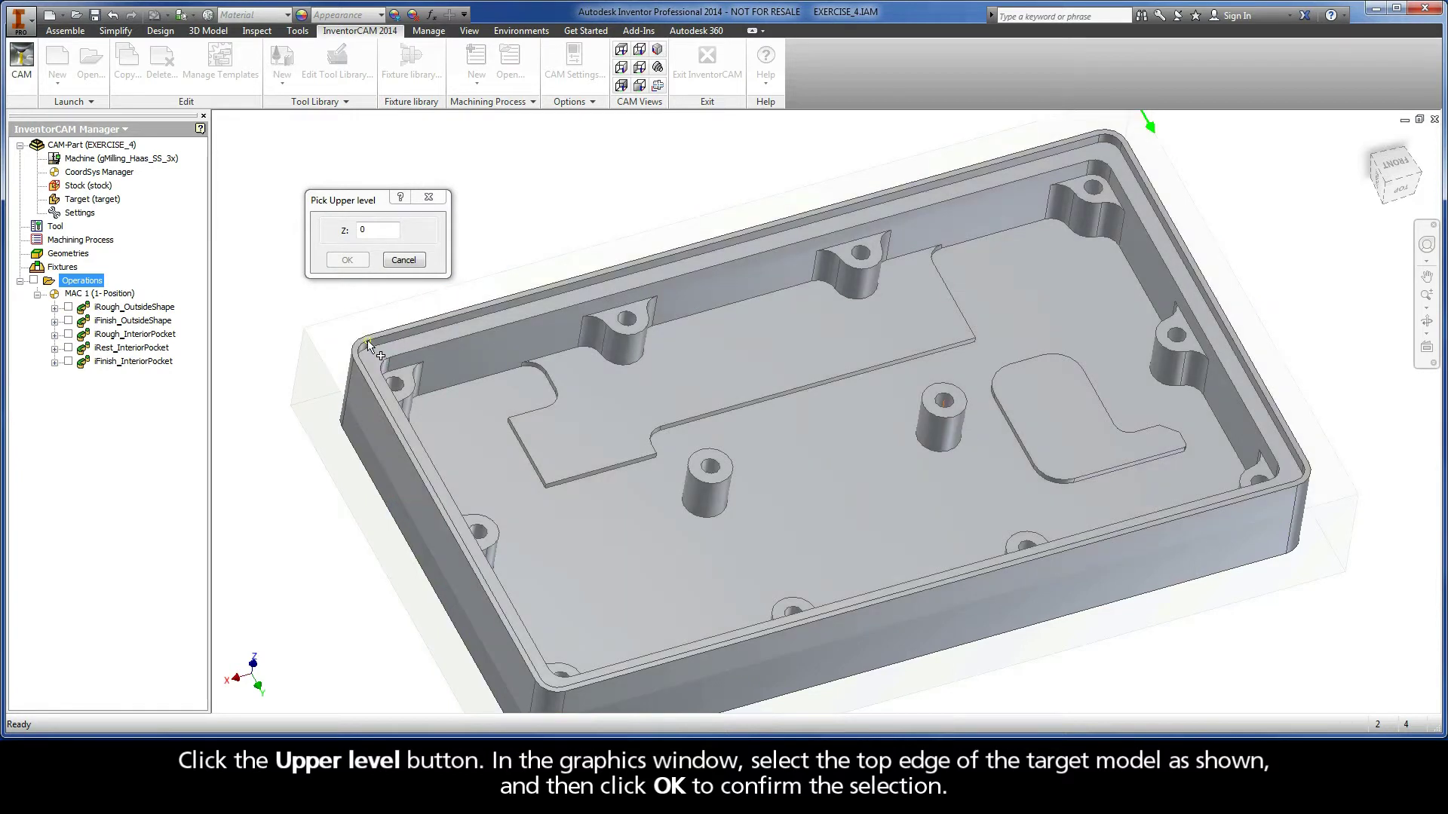
left_click(368, 343)
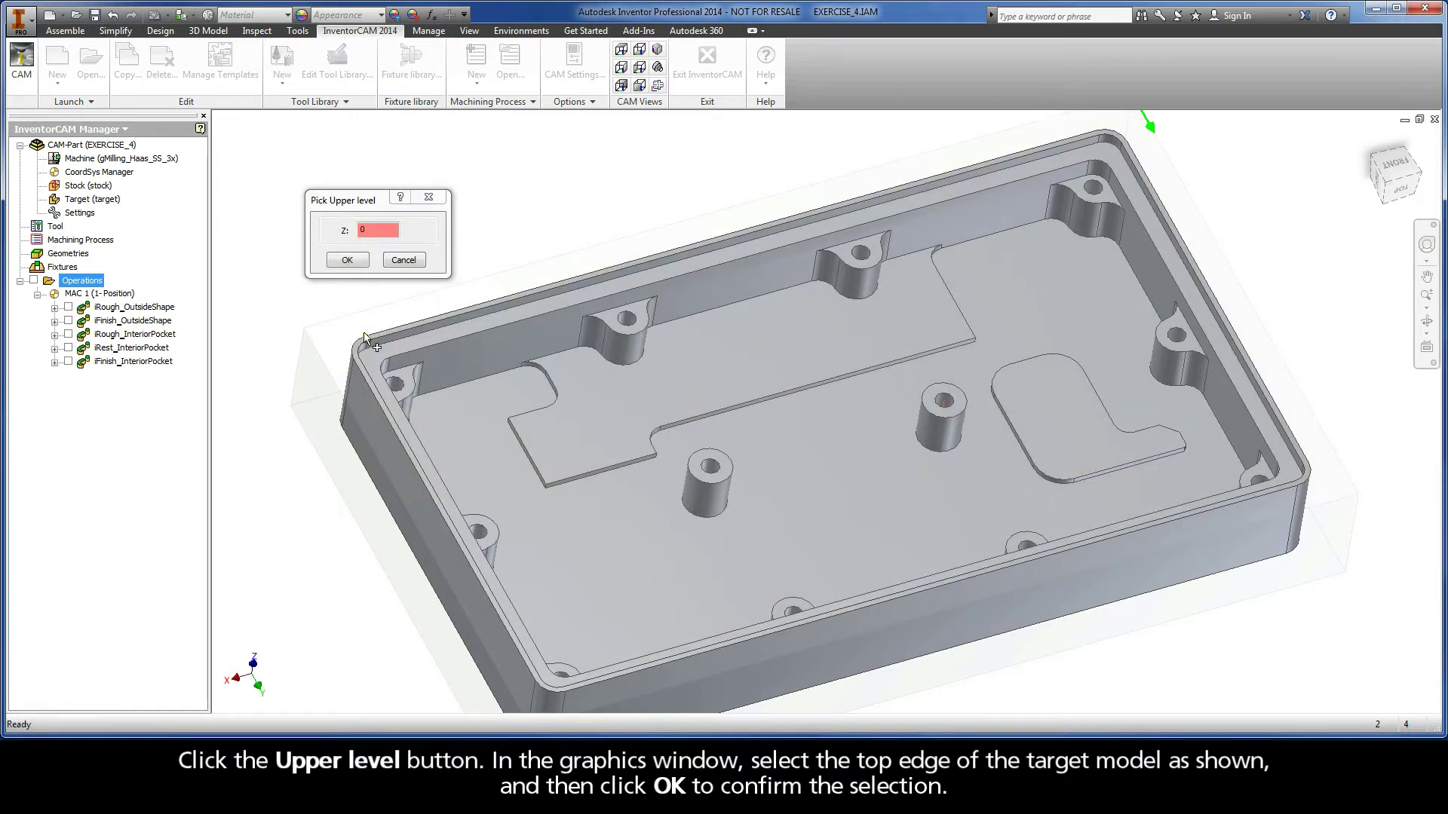
left_click(347, 261)
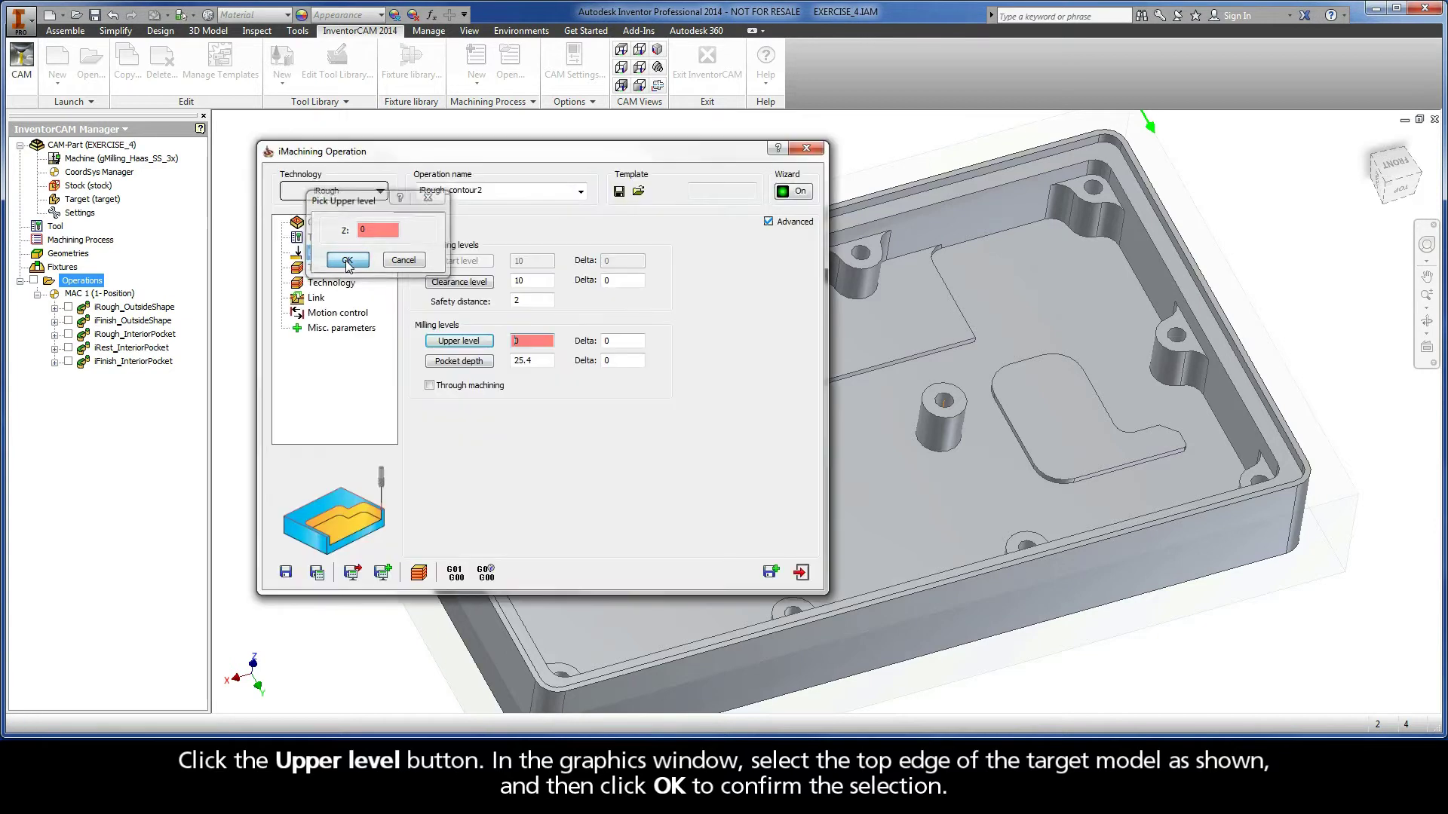
Step: Define the operation's pocket depth from the top face of the large elevated floor
left_click(459, 361)
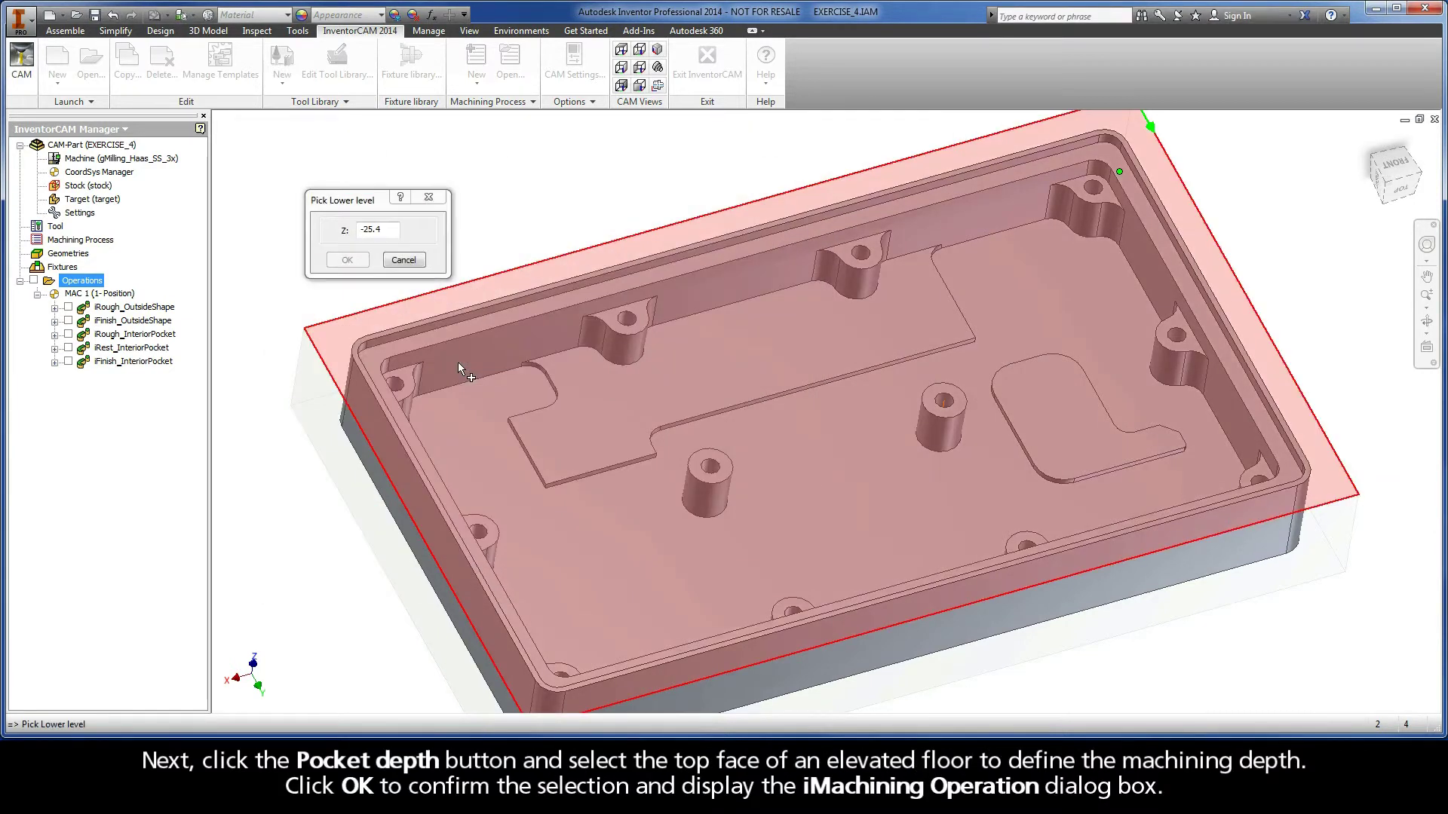
right_click(730, 355)
left_click(758, 348)
left_click(764, 355)
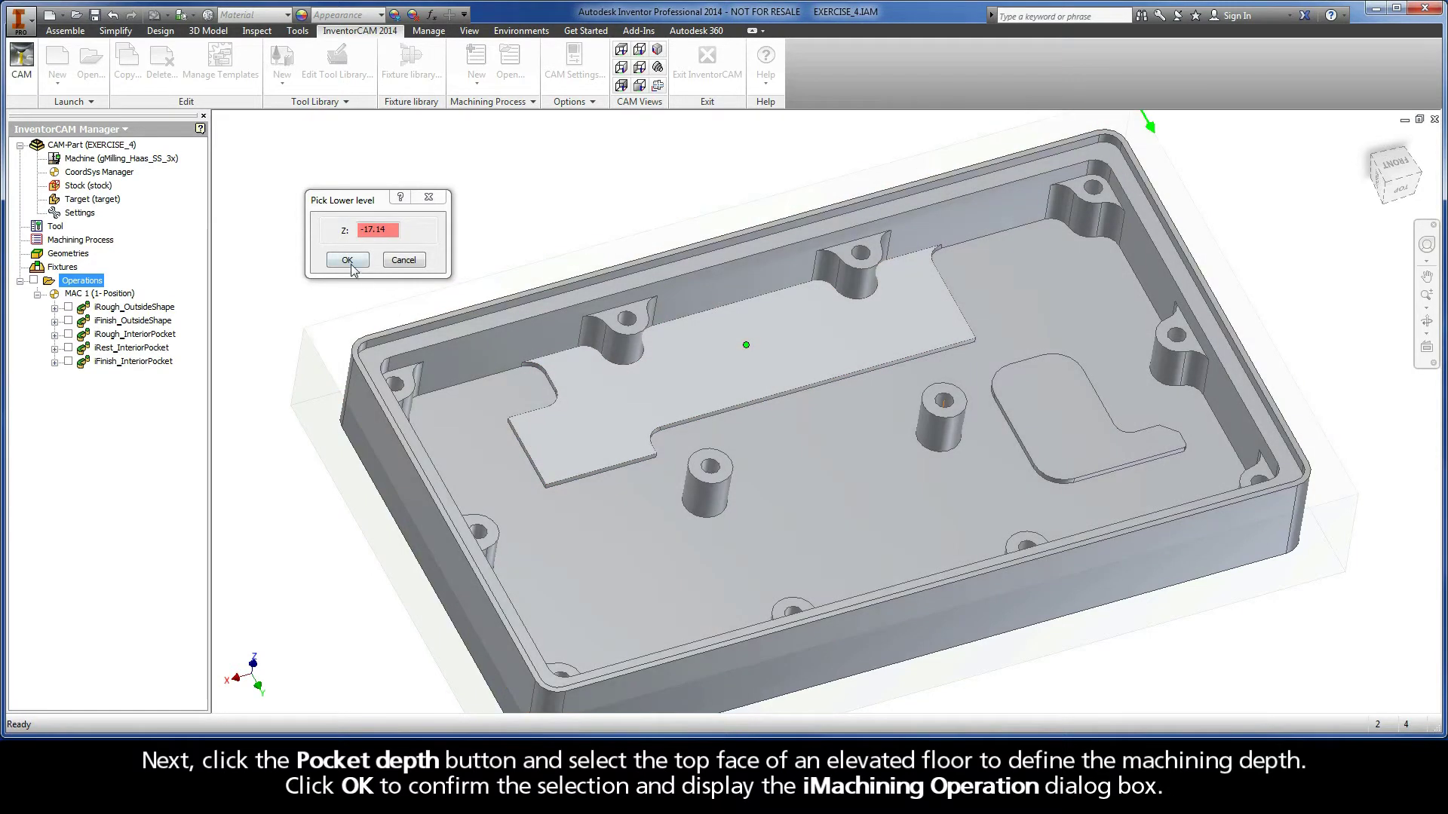
left_click(347, 261)
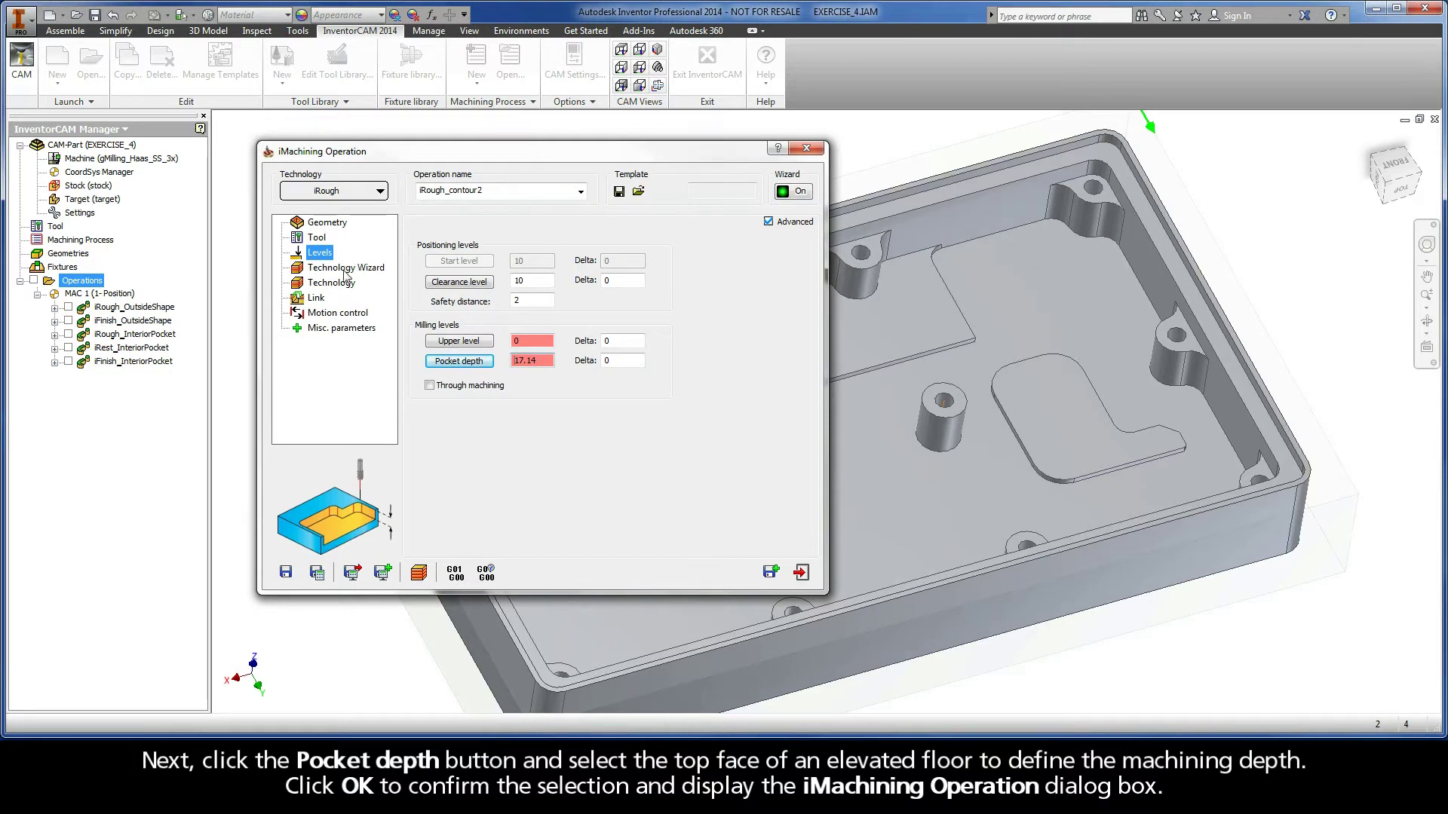
Step: Reduce the machining level to 3 in the Technology Wizard's cutting conditions
left_click(344, 269)
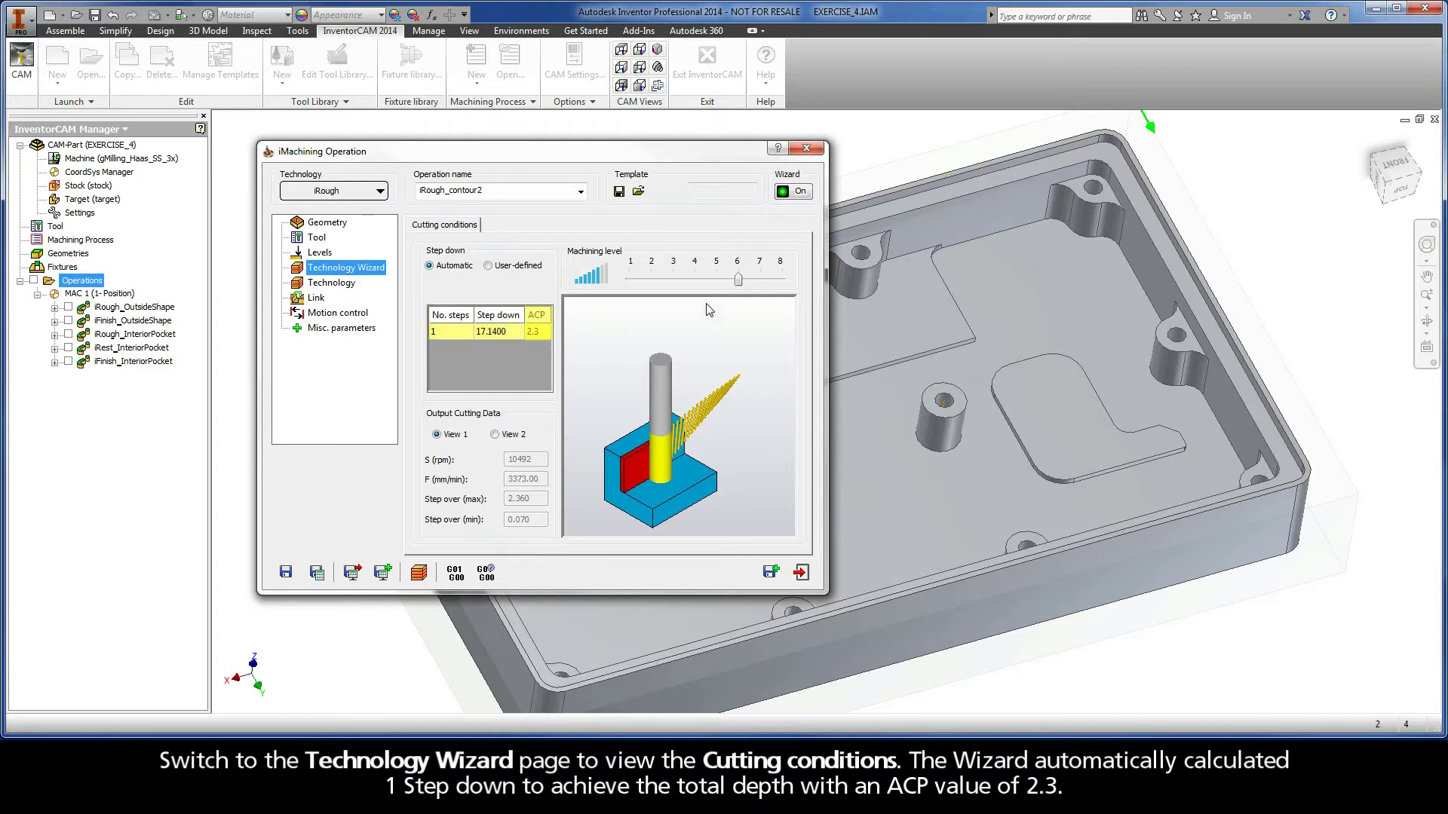
left_click_drag(738, 281, 673, 280)
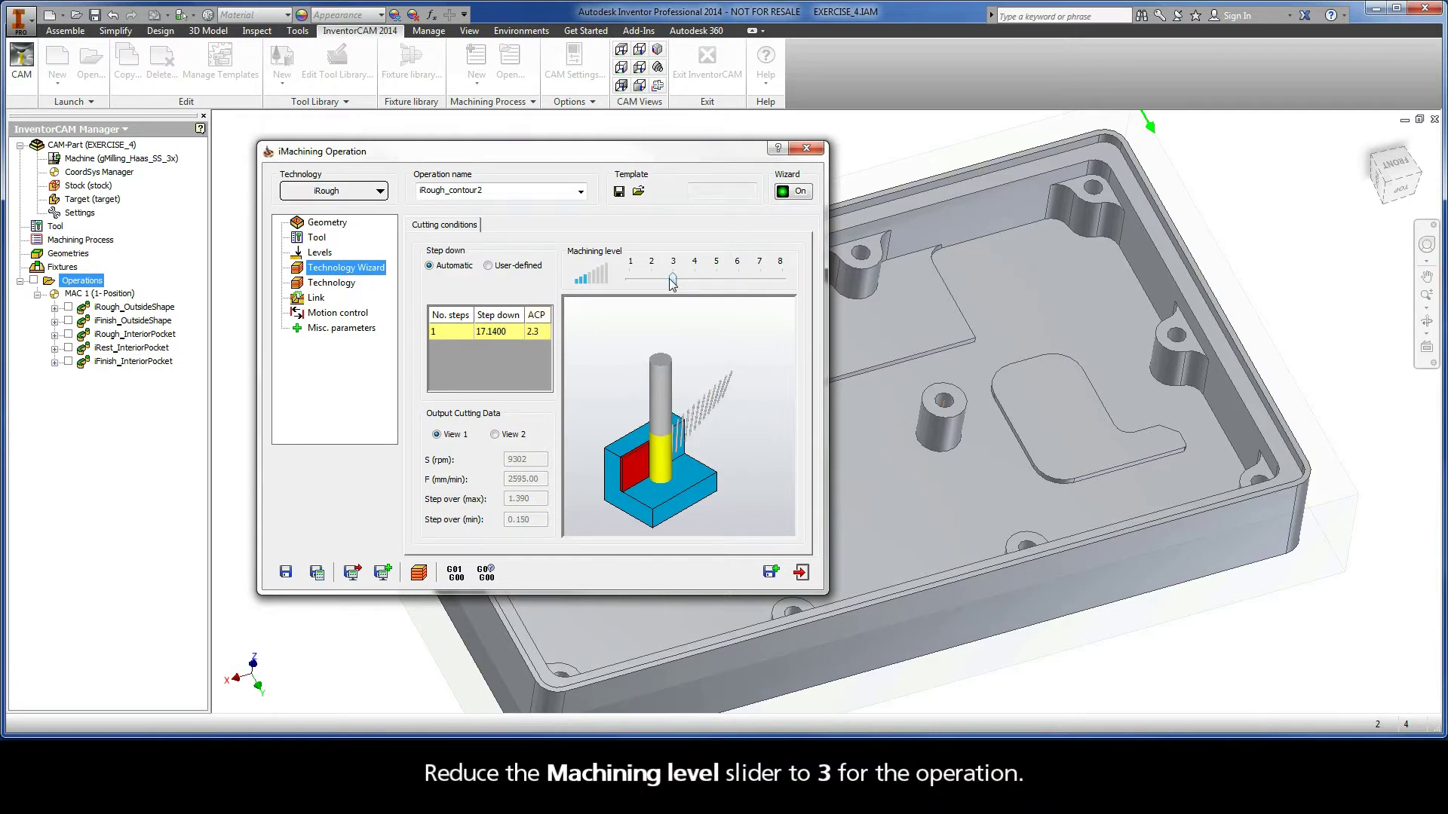
Step: Check the wall offset in the technology settings, rename the roughing operation iRough_ElevatedFloors, and save and calculate it
left_click(331, 283)
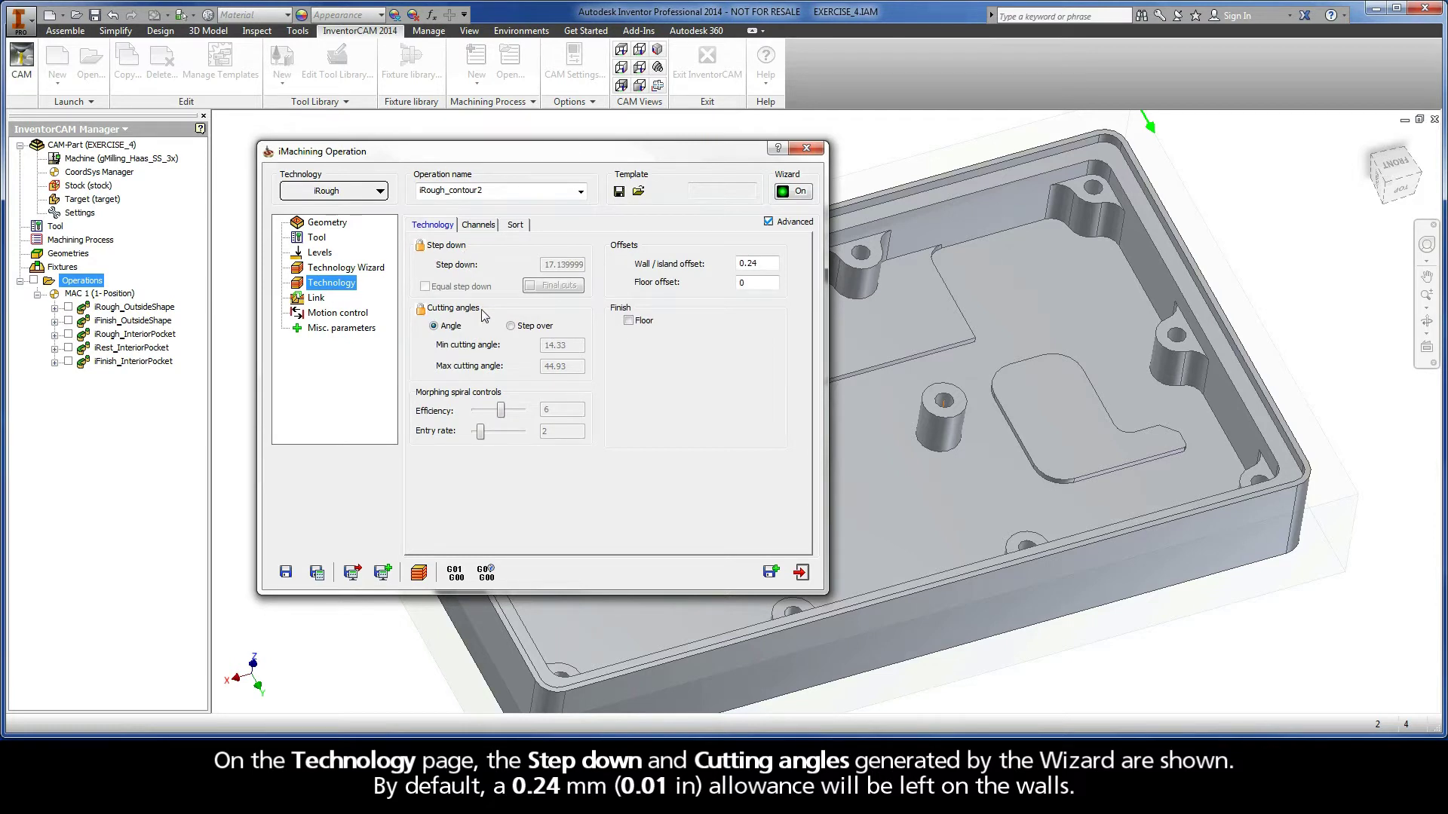
double_click(766, 263)
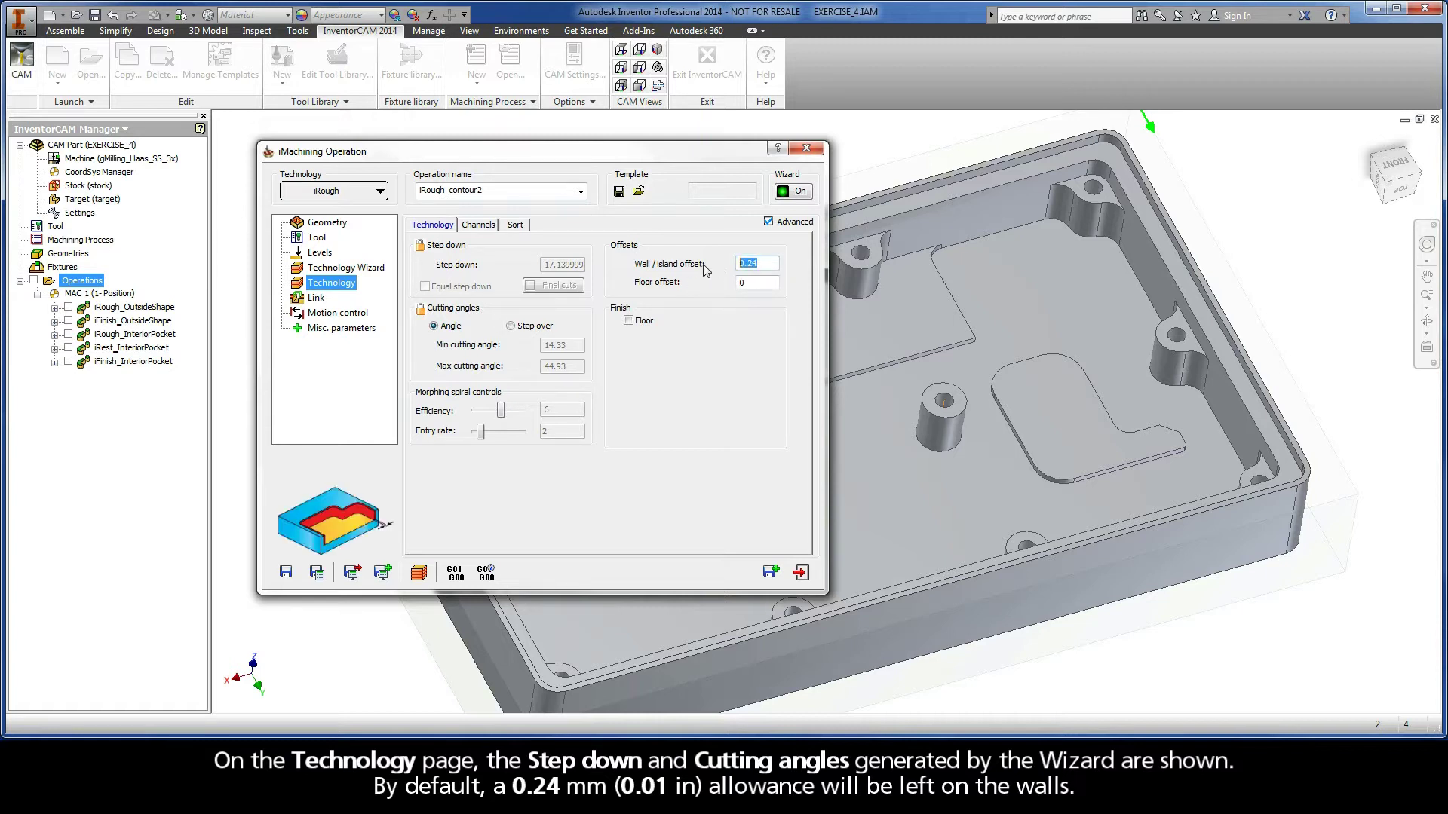
double_click(483, 190)
left_click_drag(484, 190, 472, 193)
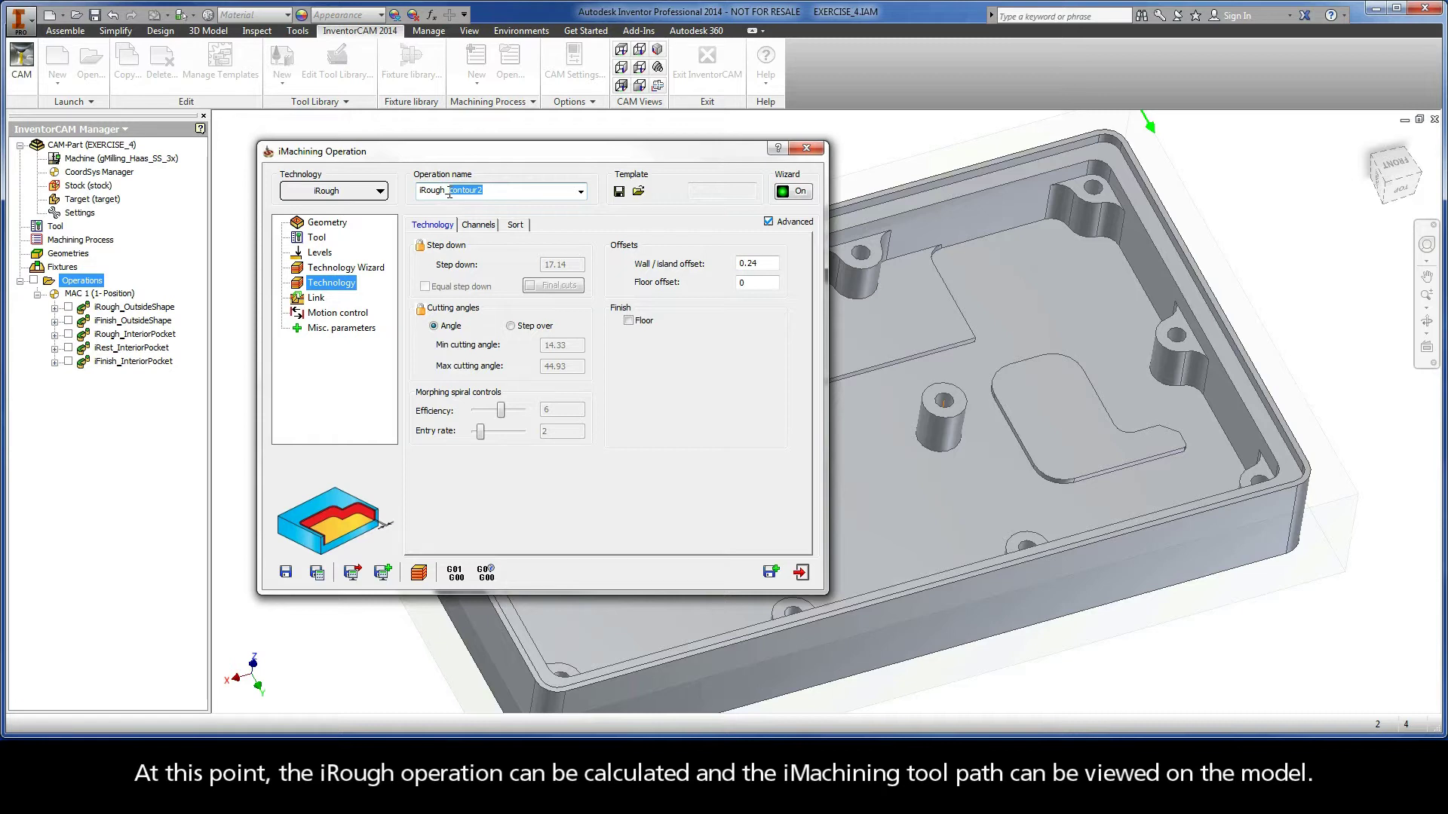
type("ElevatedFl")
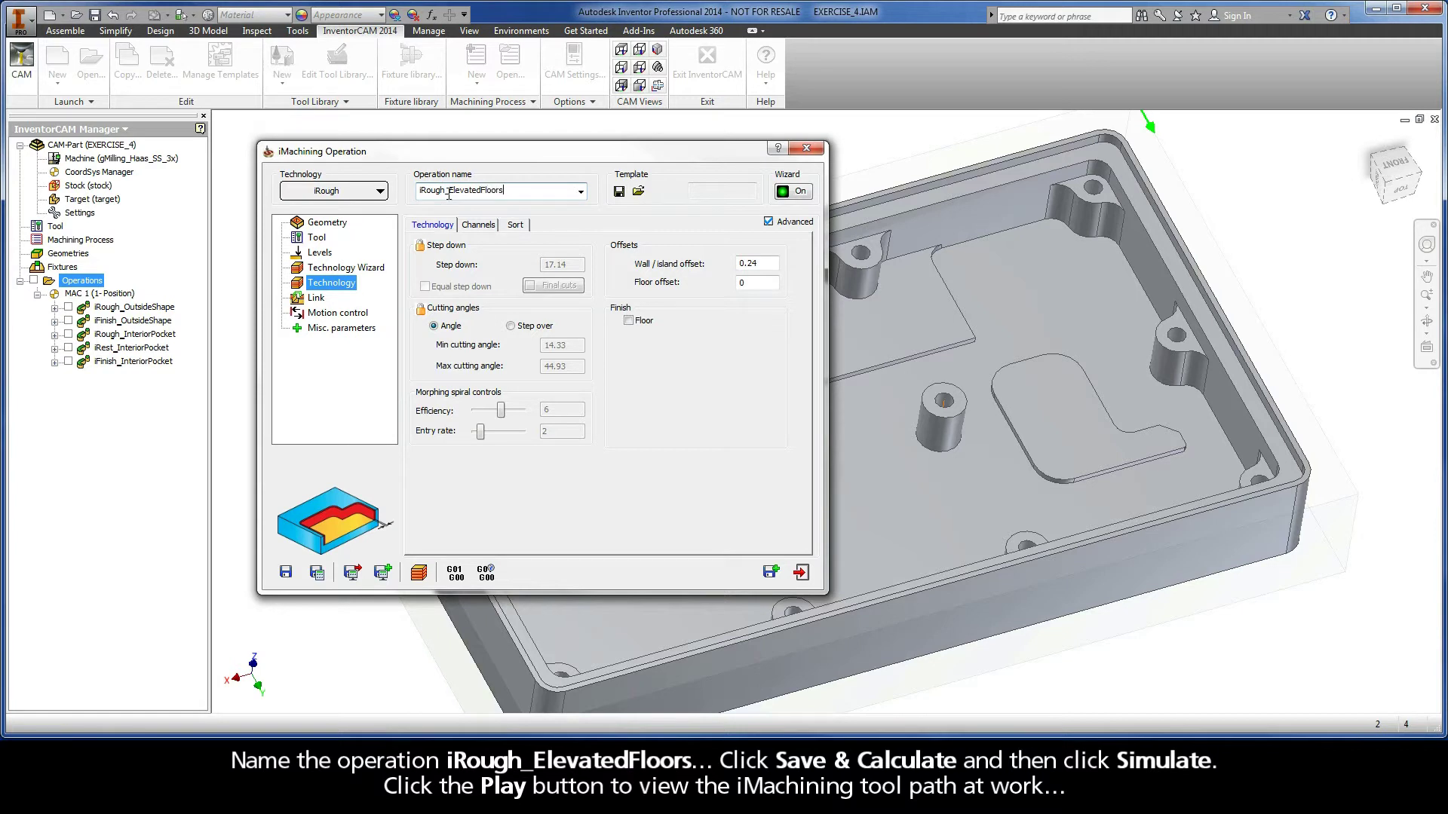
left_click(318, 573)
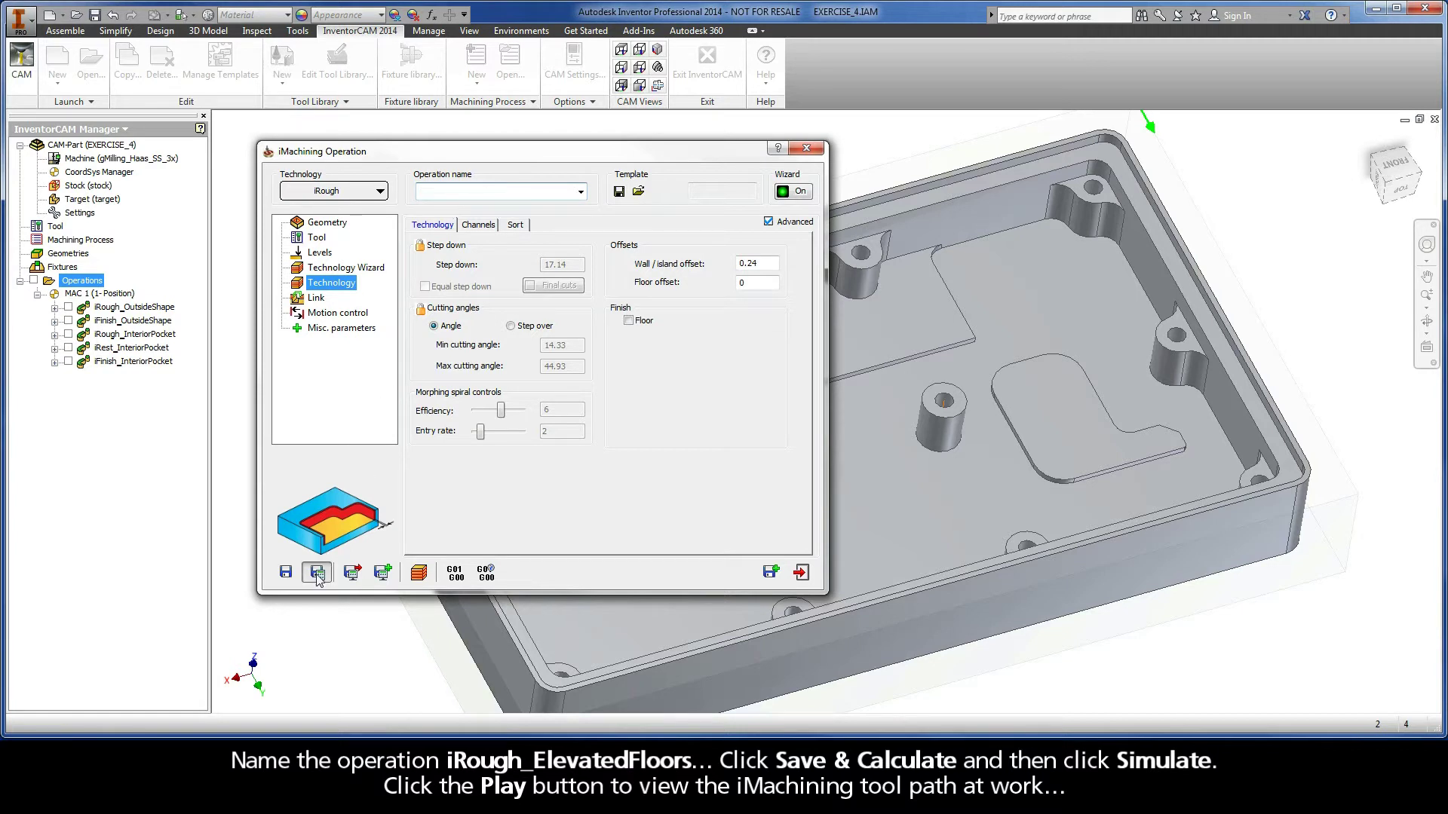
Step: Simulate the elevated floors' roughing tool path on the model, raising the simulation speed as it plays, and exit the simulation
left_click(419, 573)
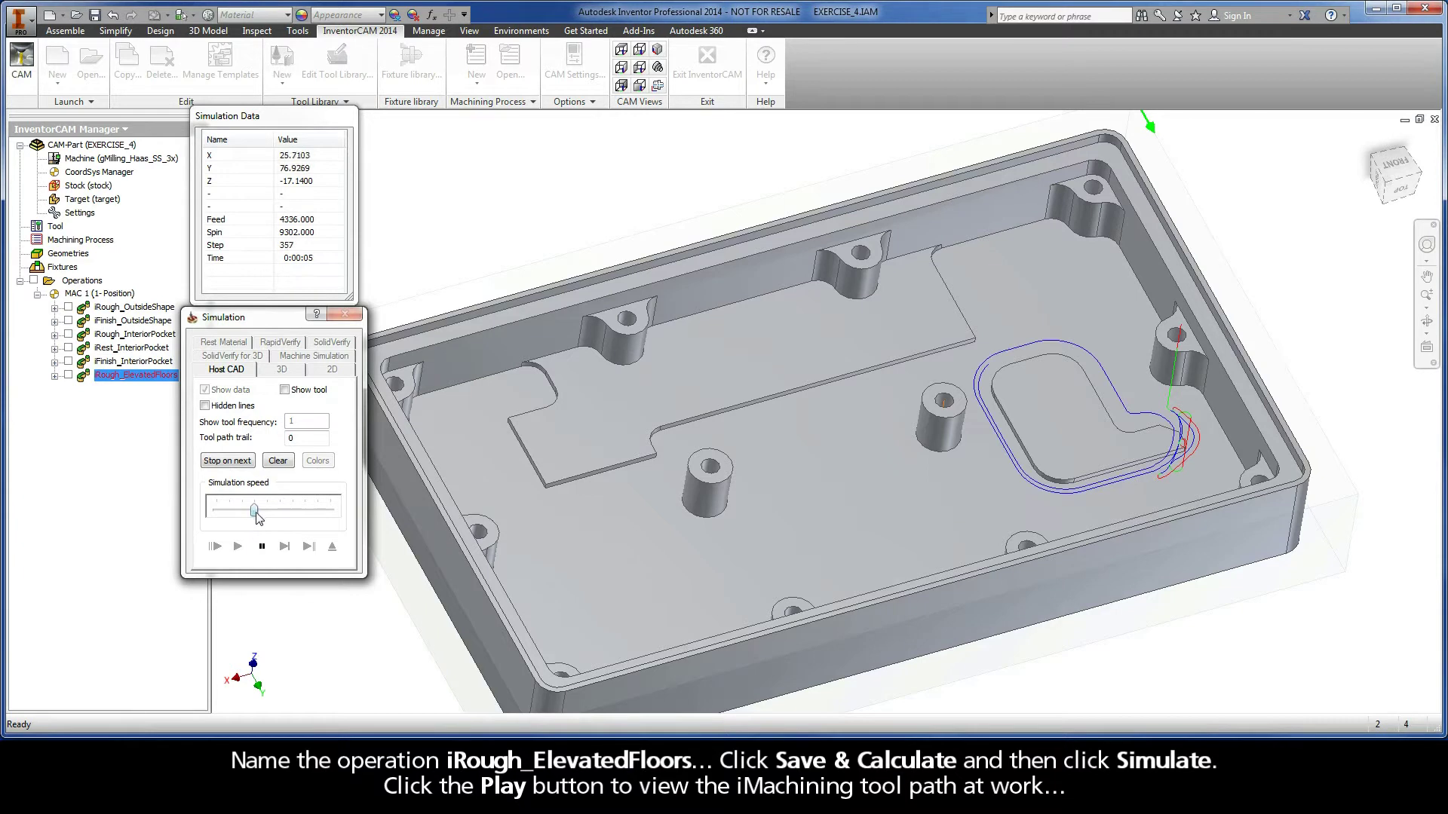
left_click_drag(255, 513, 281, 514)
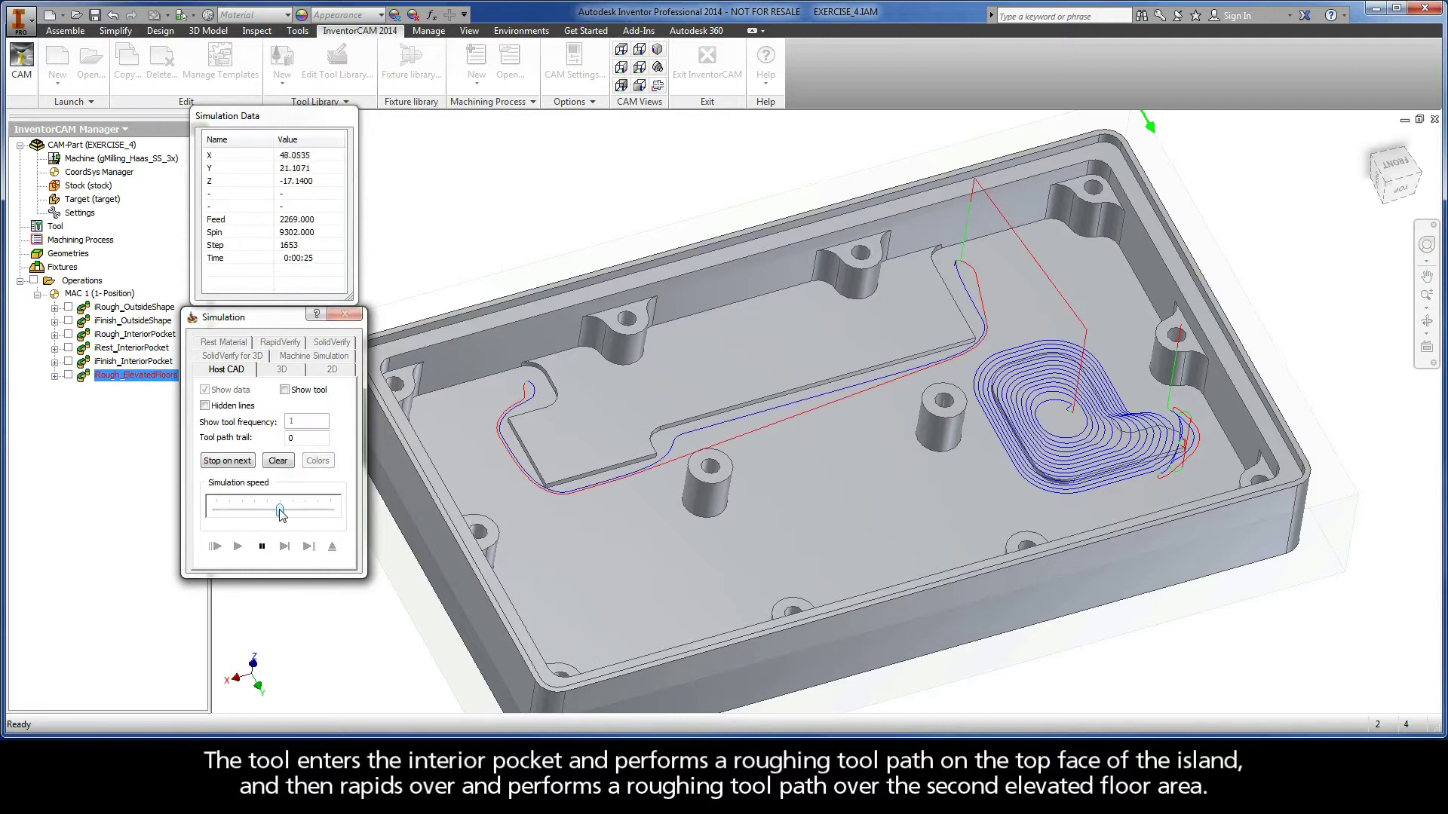
left_click_drag(281, 514, 295, 514)
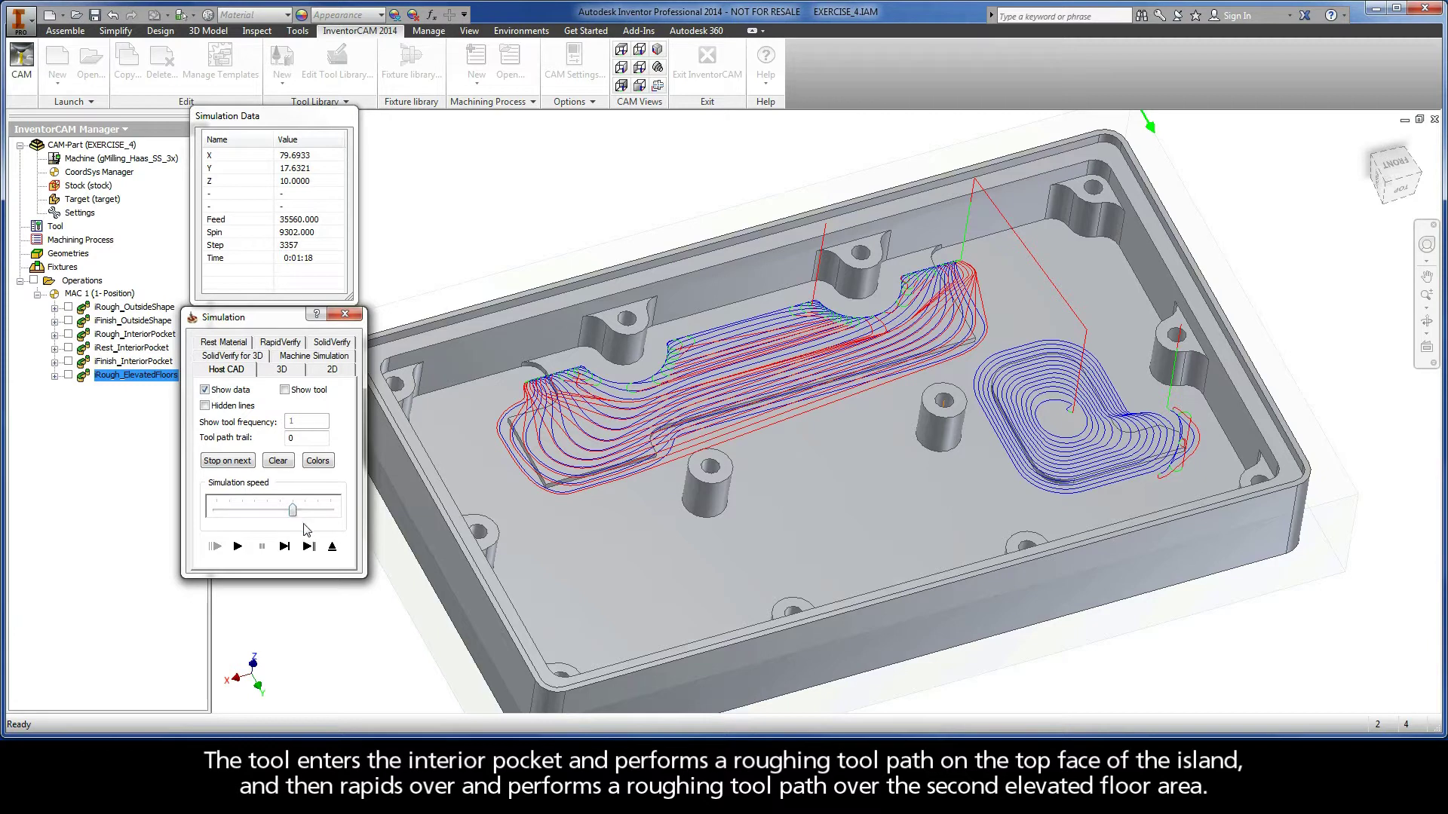
left_click(332, 547)
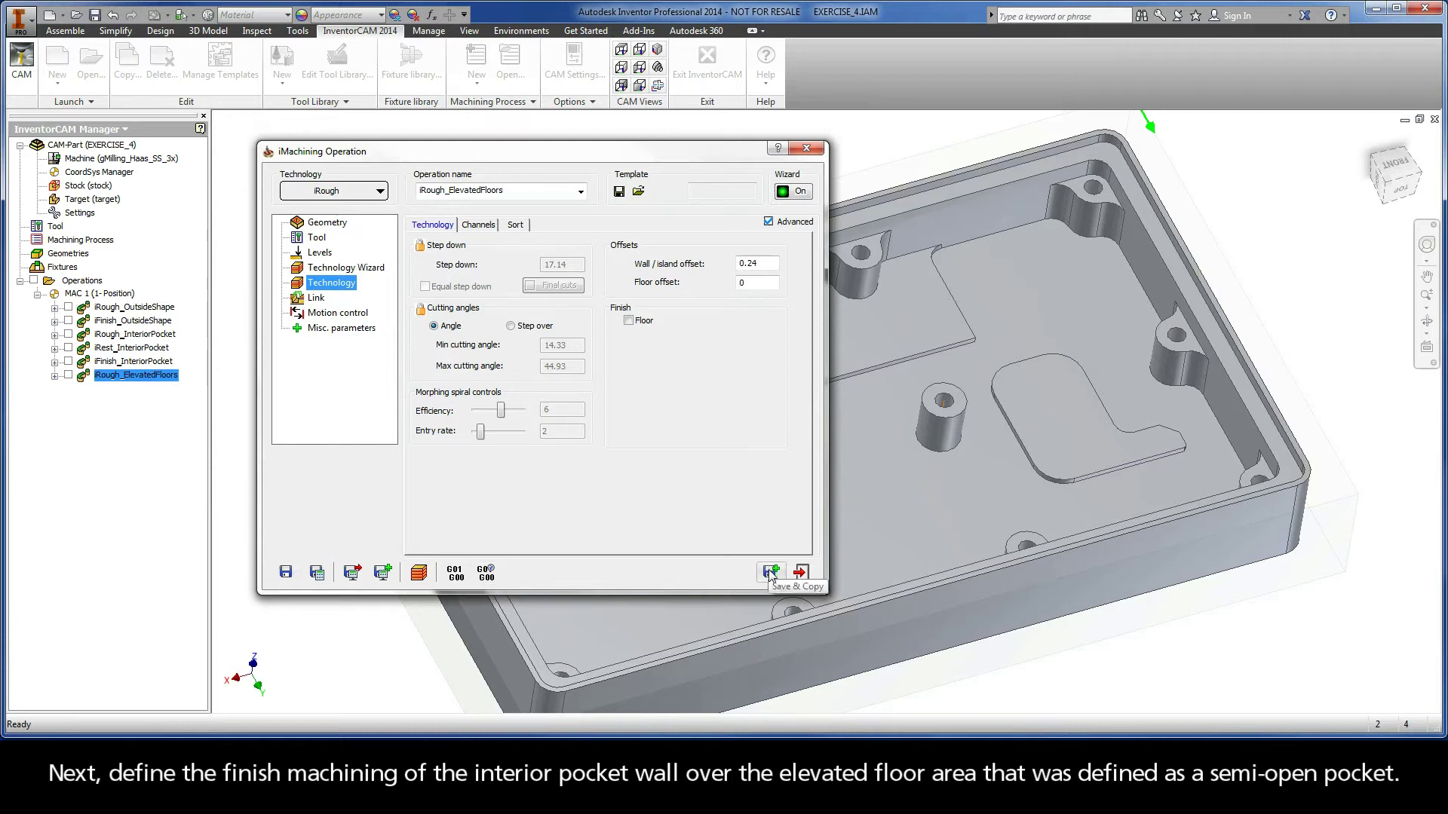
Step: Save and copy the iRough operation and change the copy's technology to iFinish, reusing the copied contour2 geometry and milling levels
left_click(769, 573)
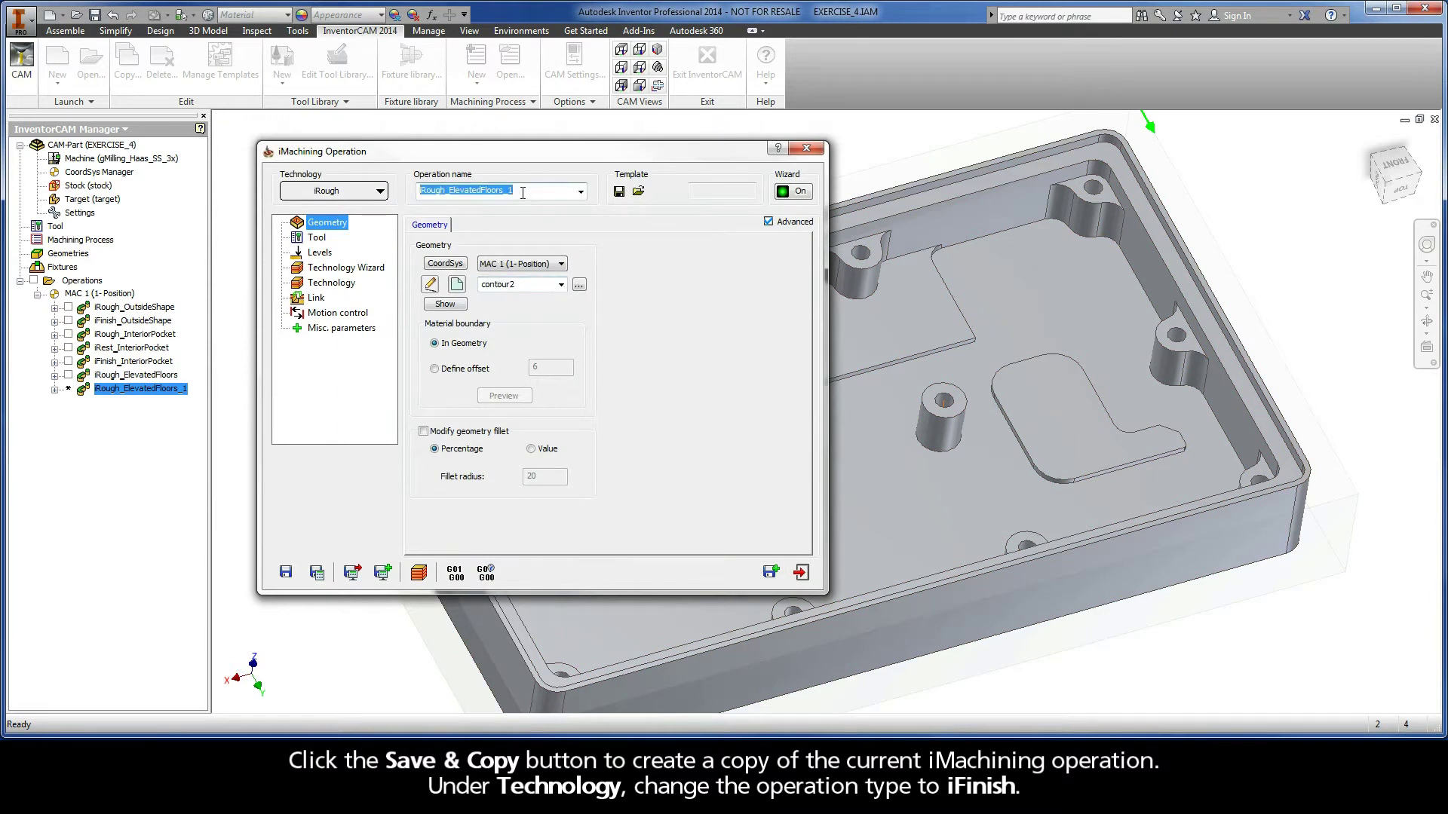
left_click(346, 198)
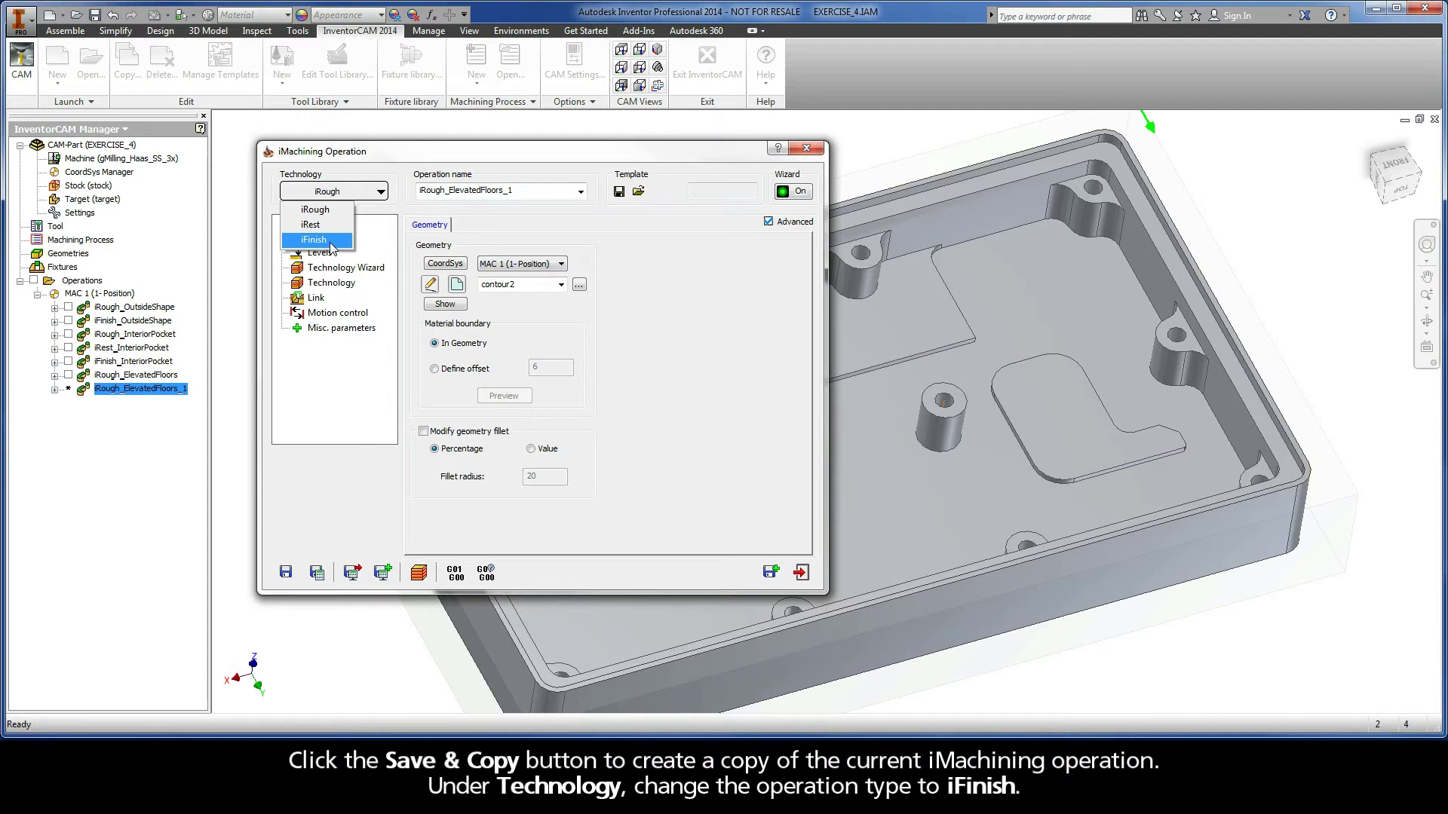
left_click(314, 240)
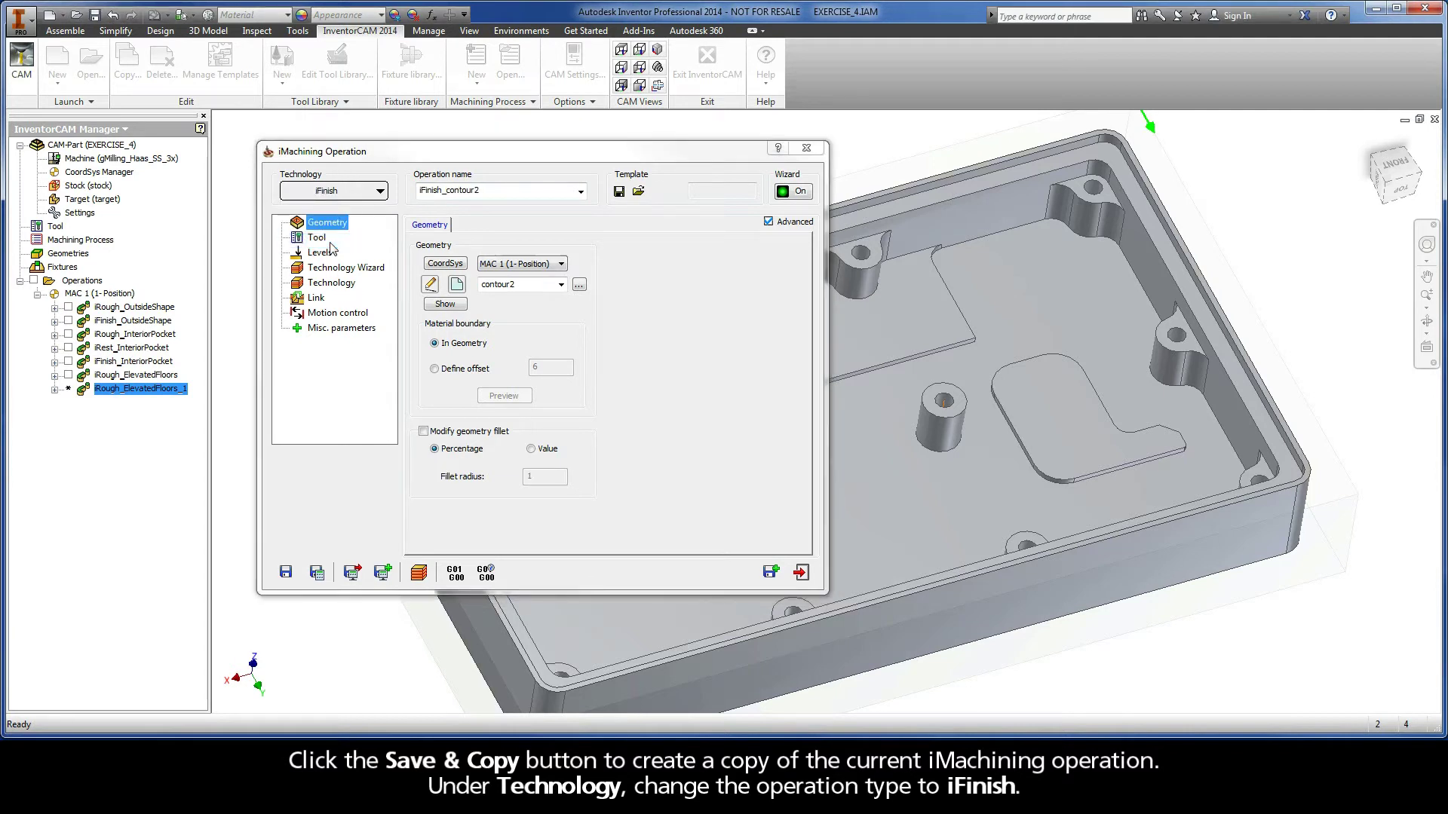
left_click(524, 283)
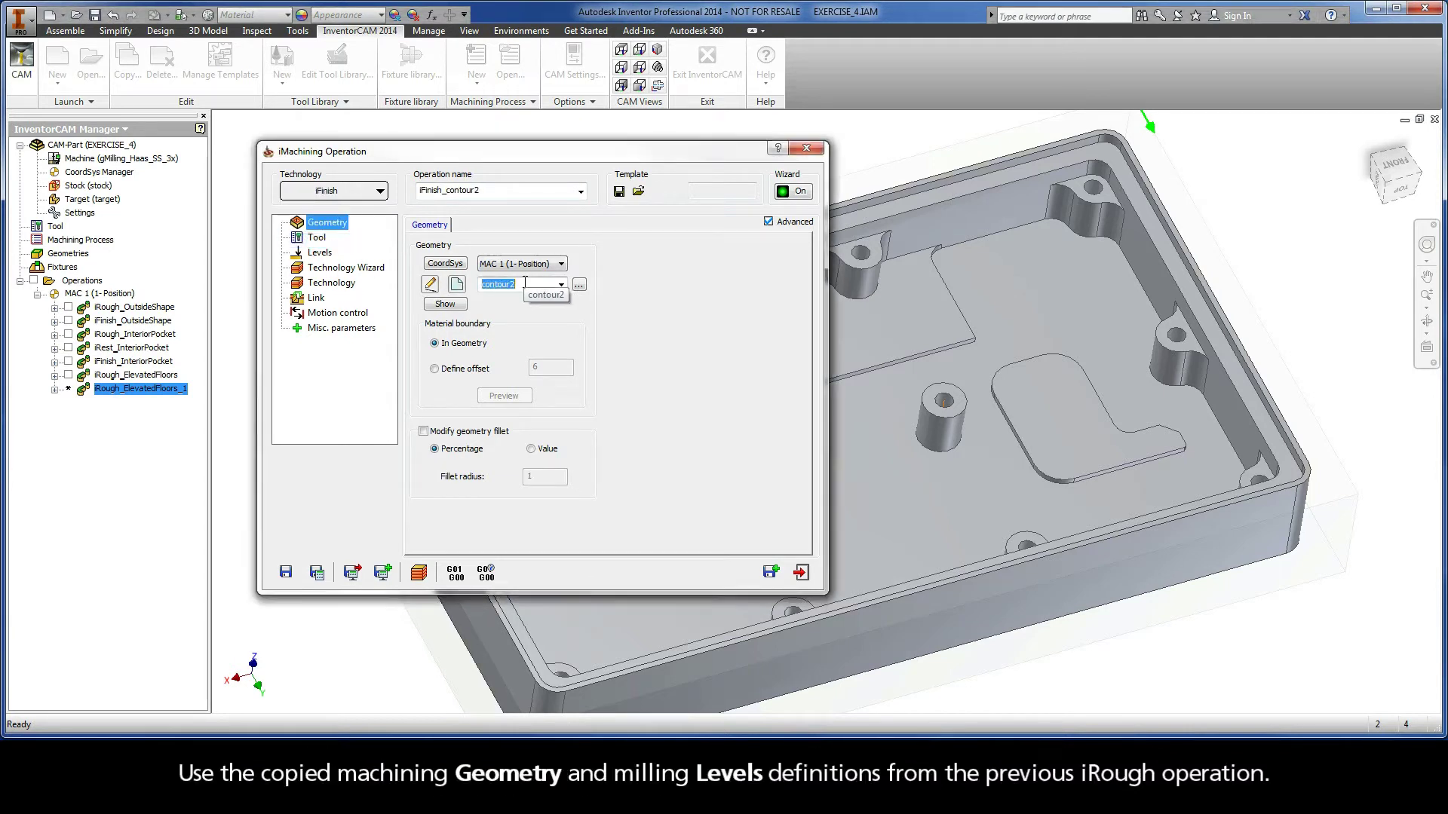
left_click(320, 252)
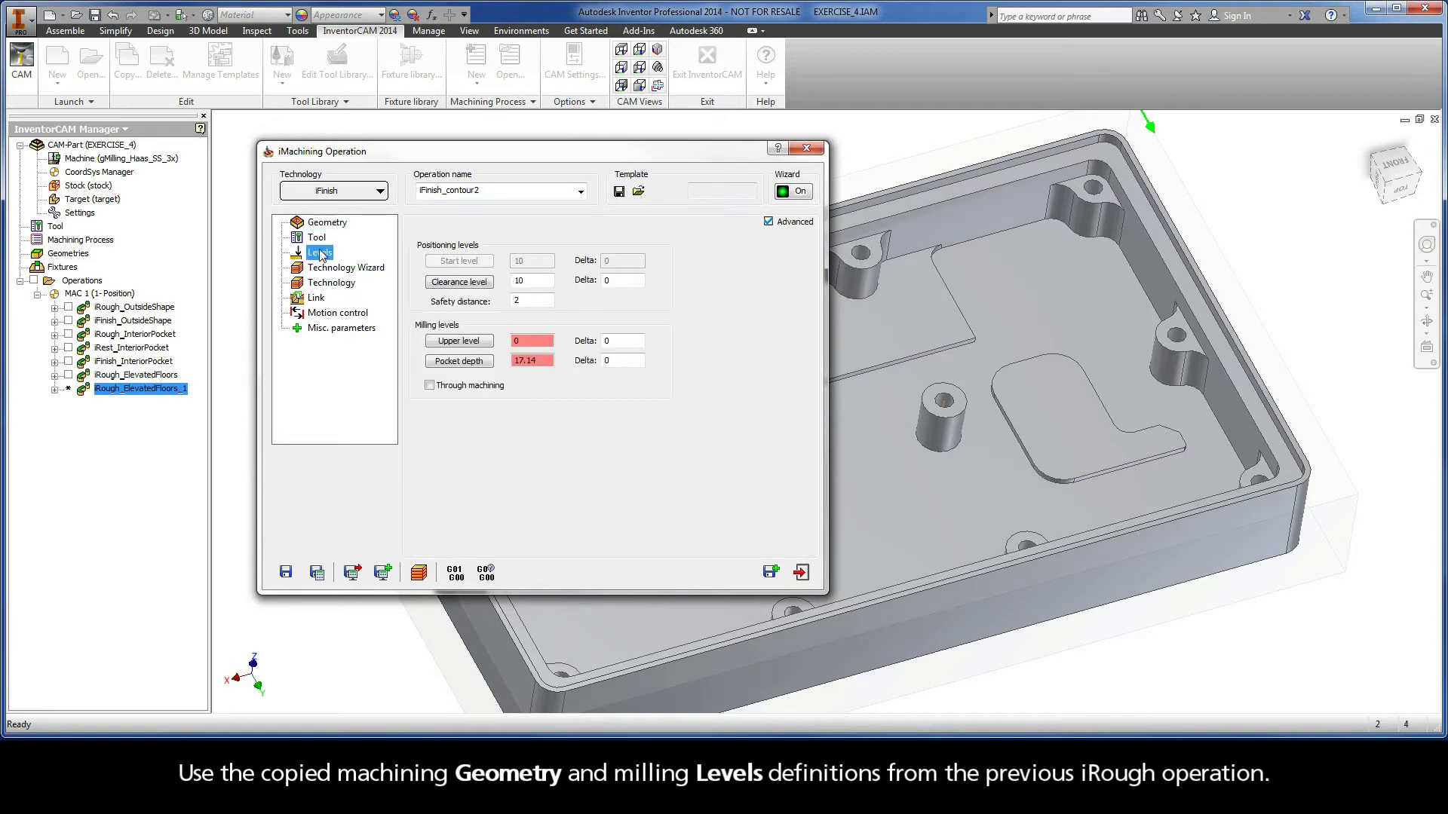
Step: Assign tool number 2, the 6 mm end mill, to the iFinish operation in place of the copied tool
left_click(317, 238)
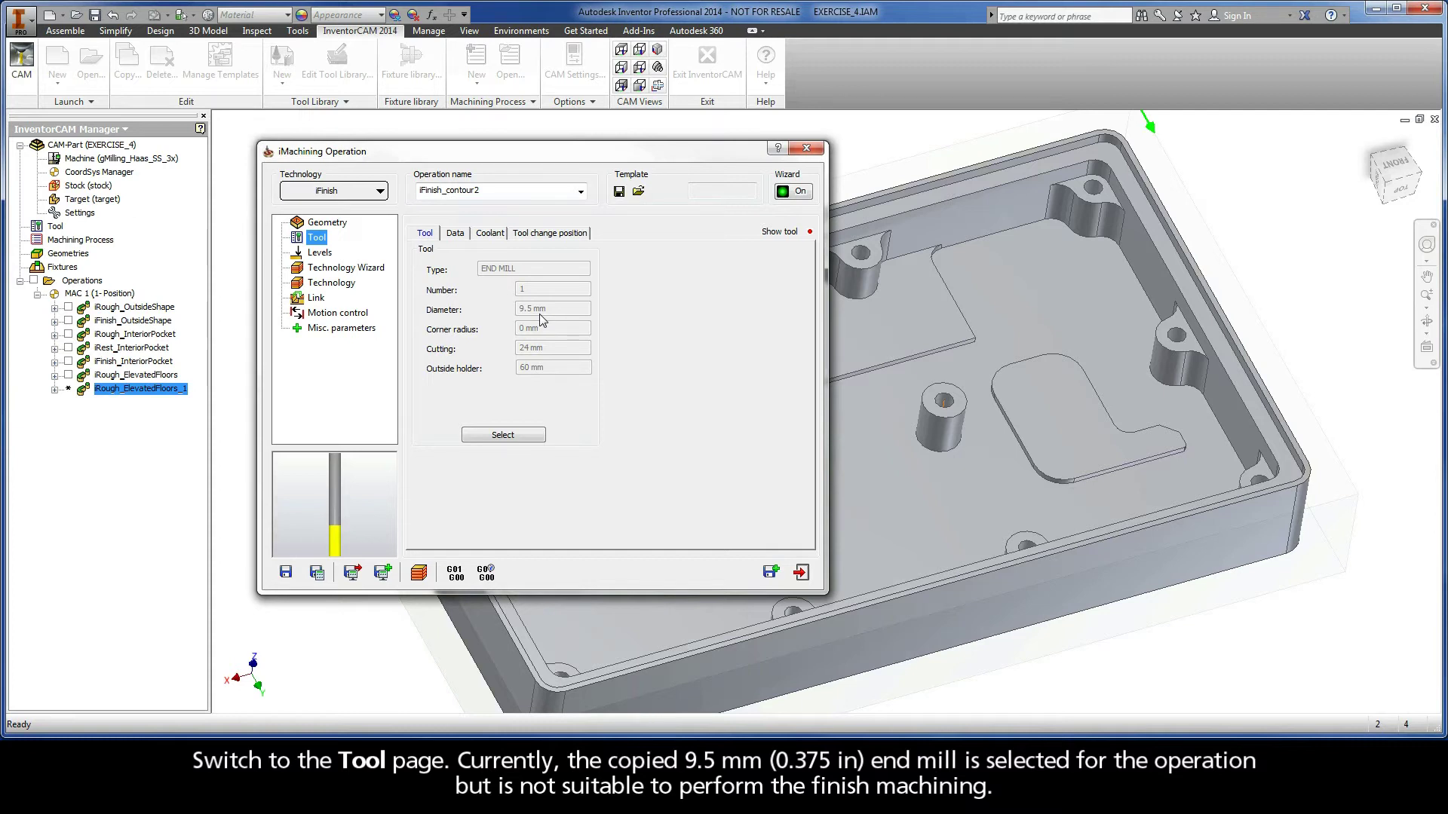
left_click(503, 436)
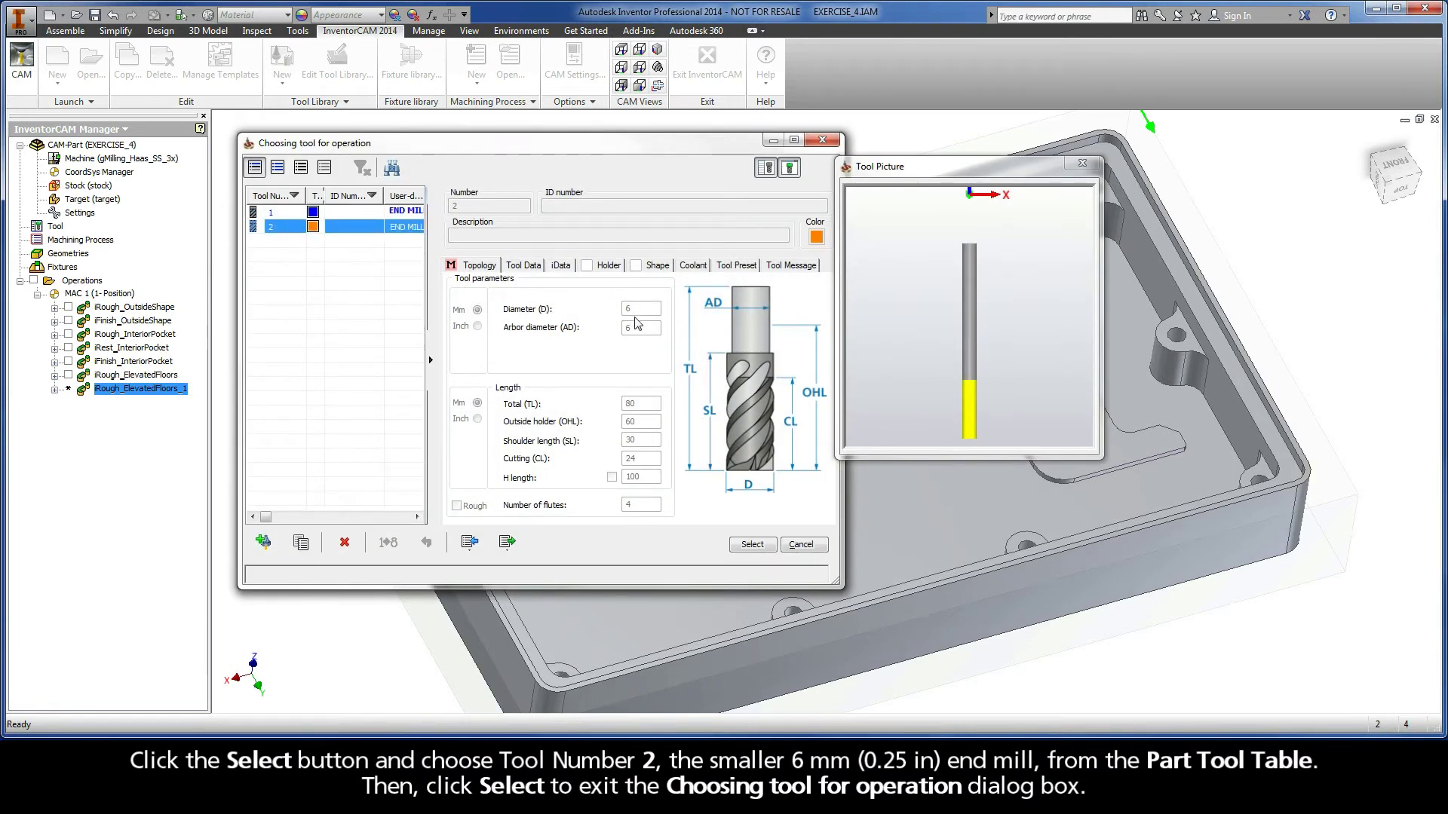
left_click(752, 544)
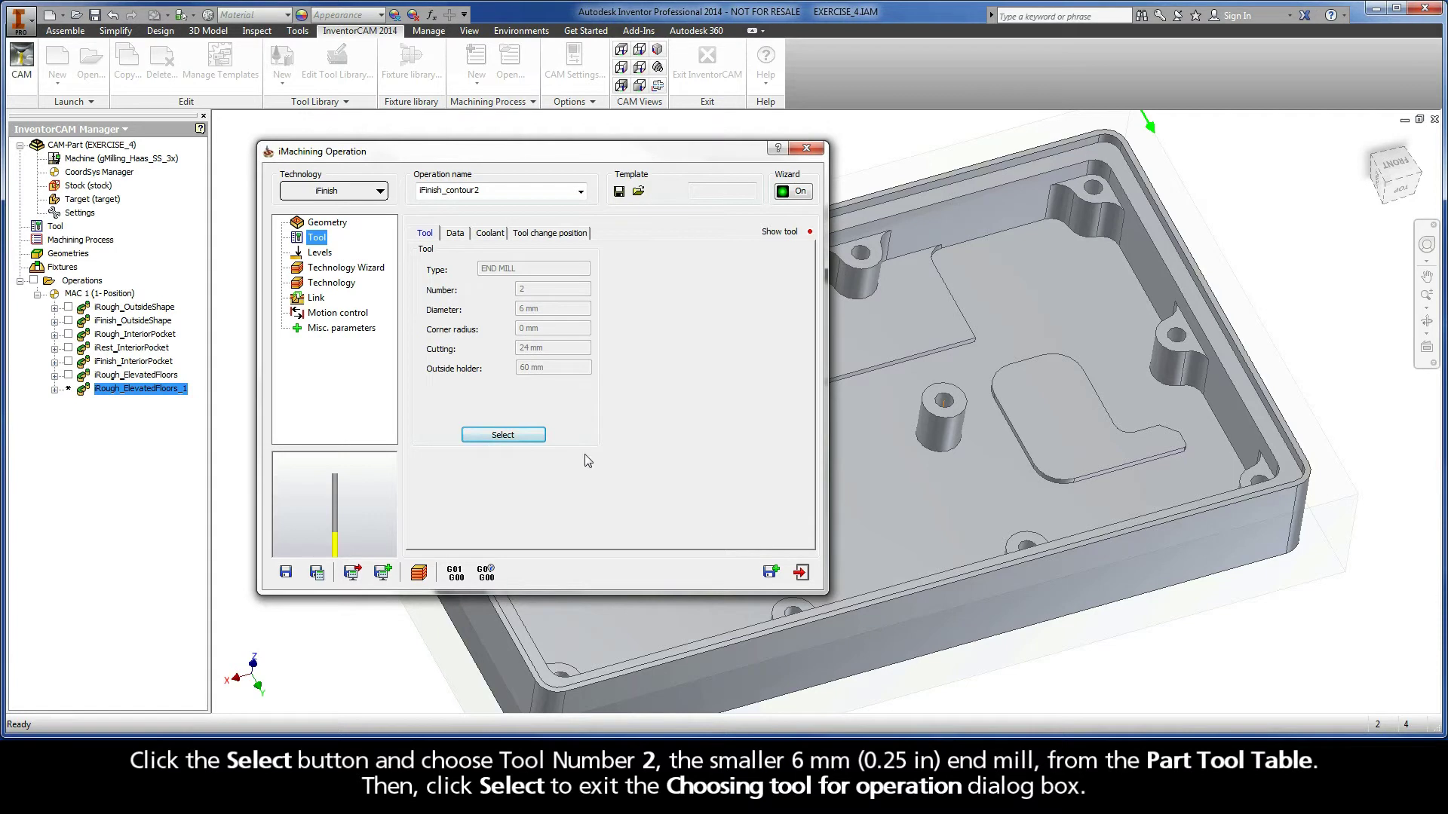
Step: Set the iFinish operation's machining level to 4 and check its offsets and rest data
left_click(339, 270)
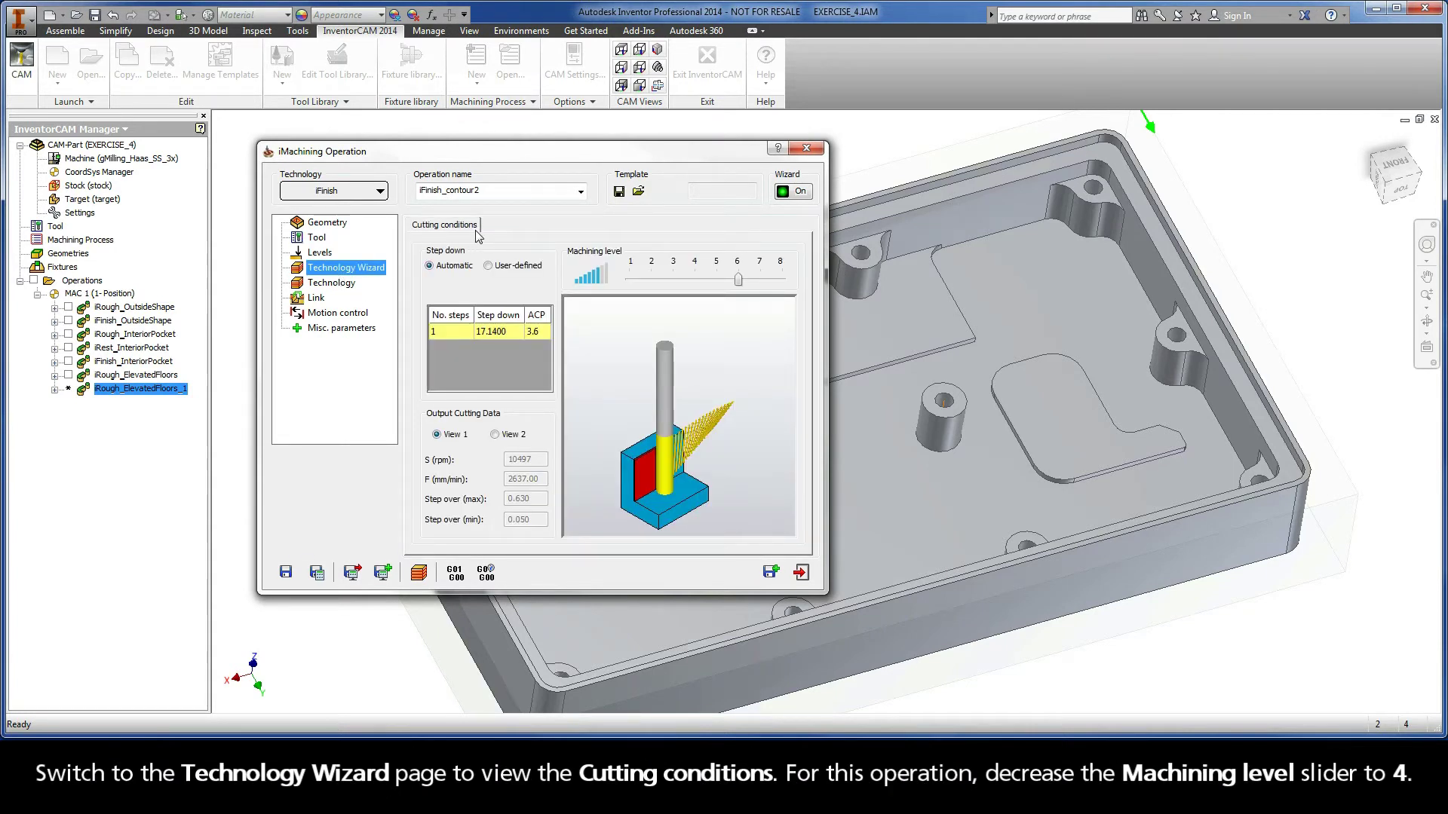
left_click_drag(738, 280, 695, 280)
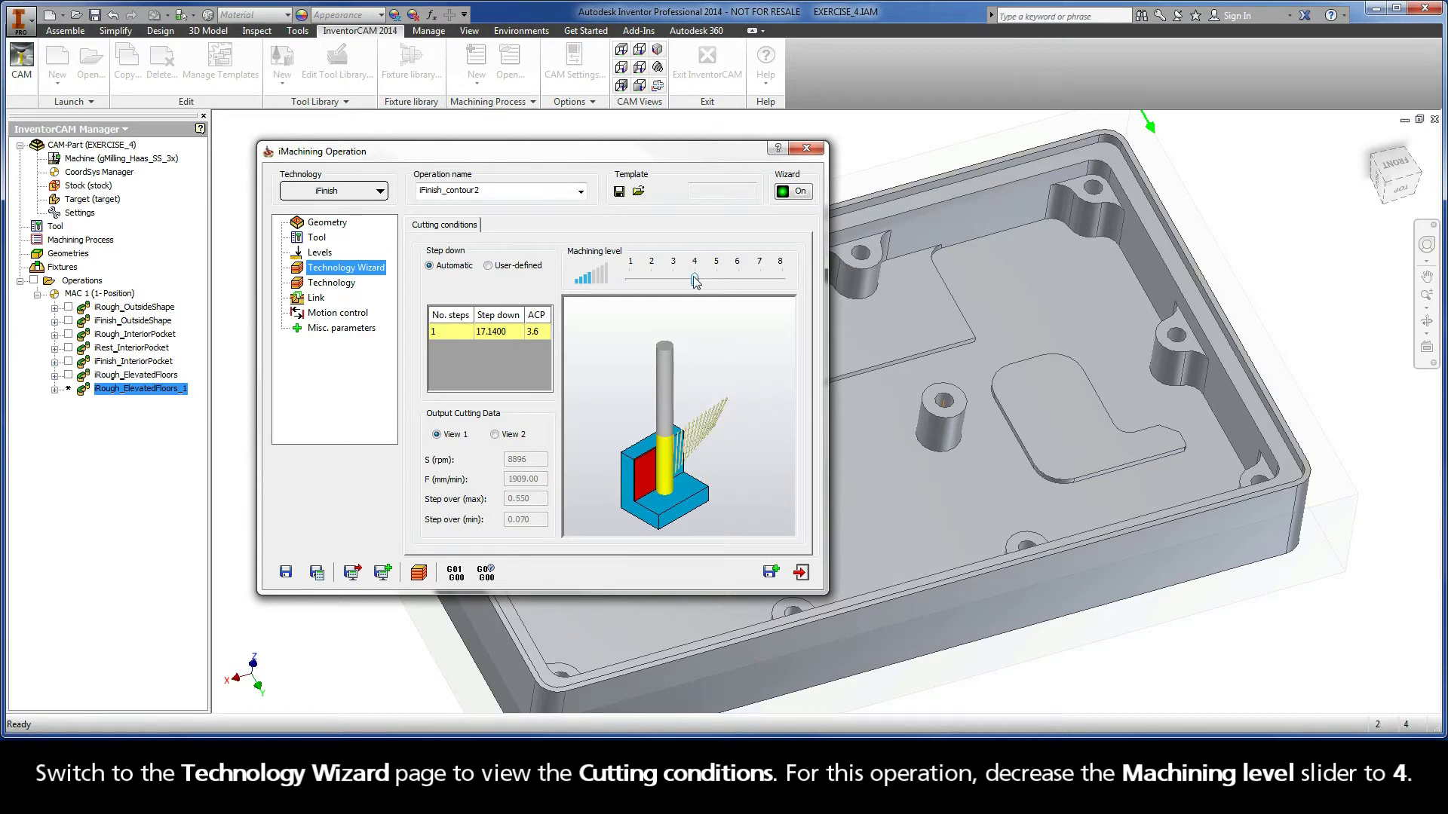
left_click(336, 286)
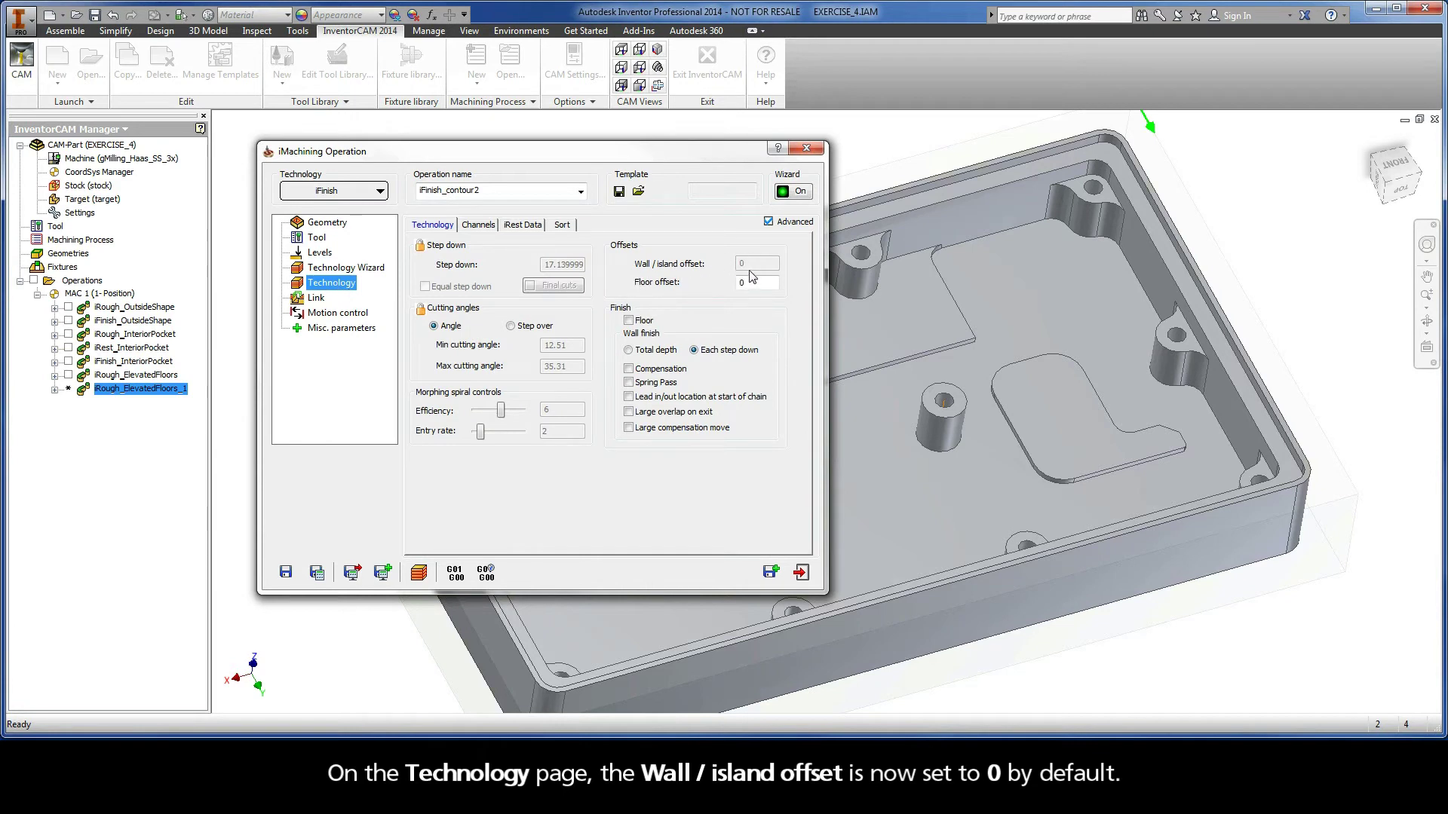
left_click(524, 227)
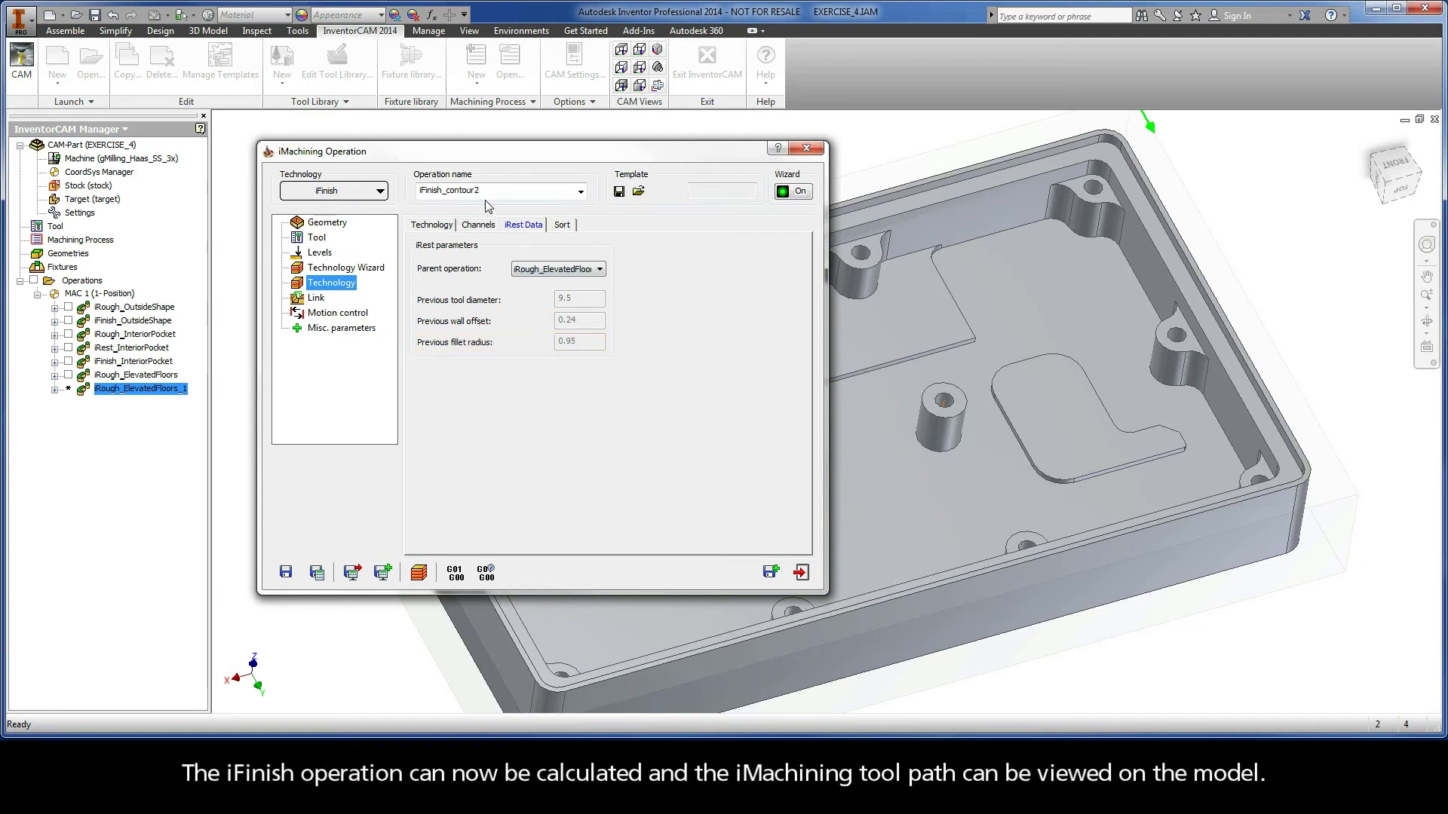
Step: Rename the finishing operation iFinish_ElevatedFloors and save and calculate it
left_click_drag(485, 191, 449, 192)
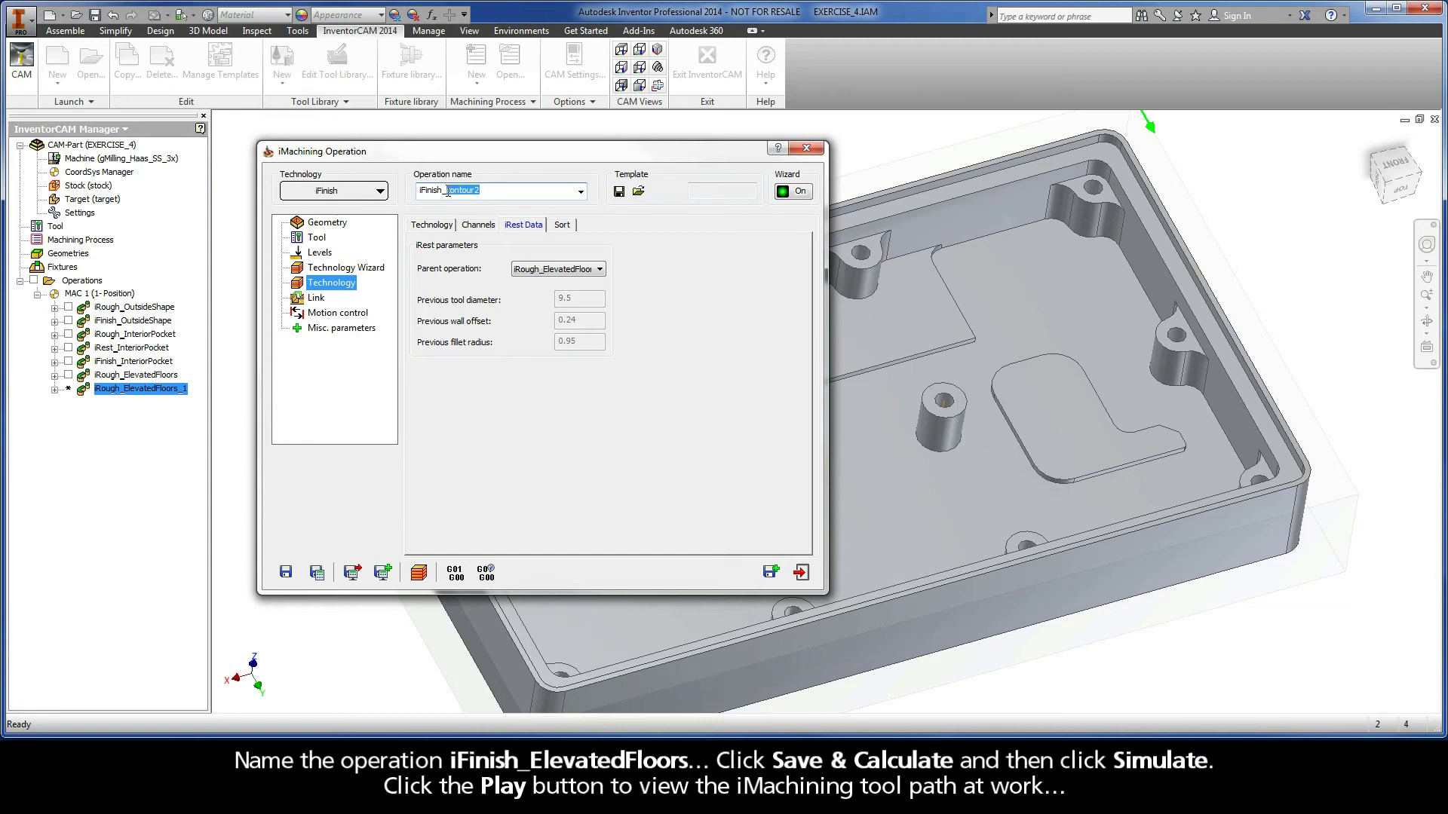
type("ElevatedFloor")
left_click(318, 573)
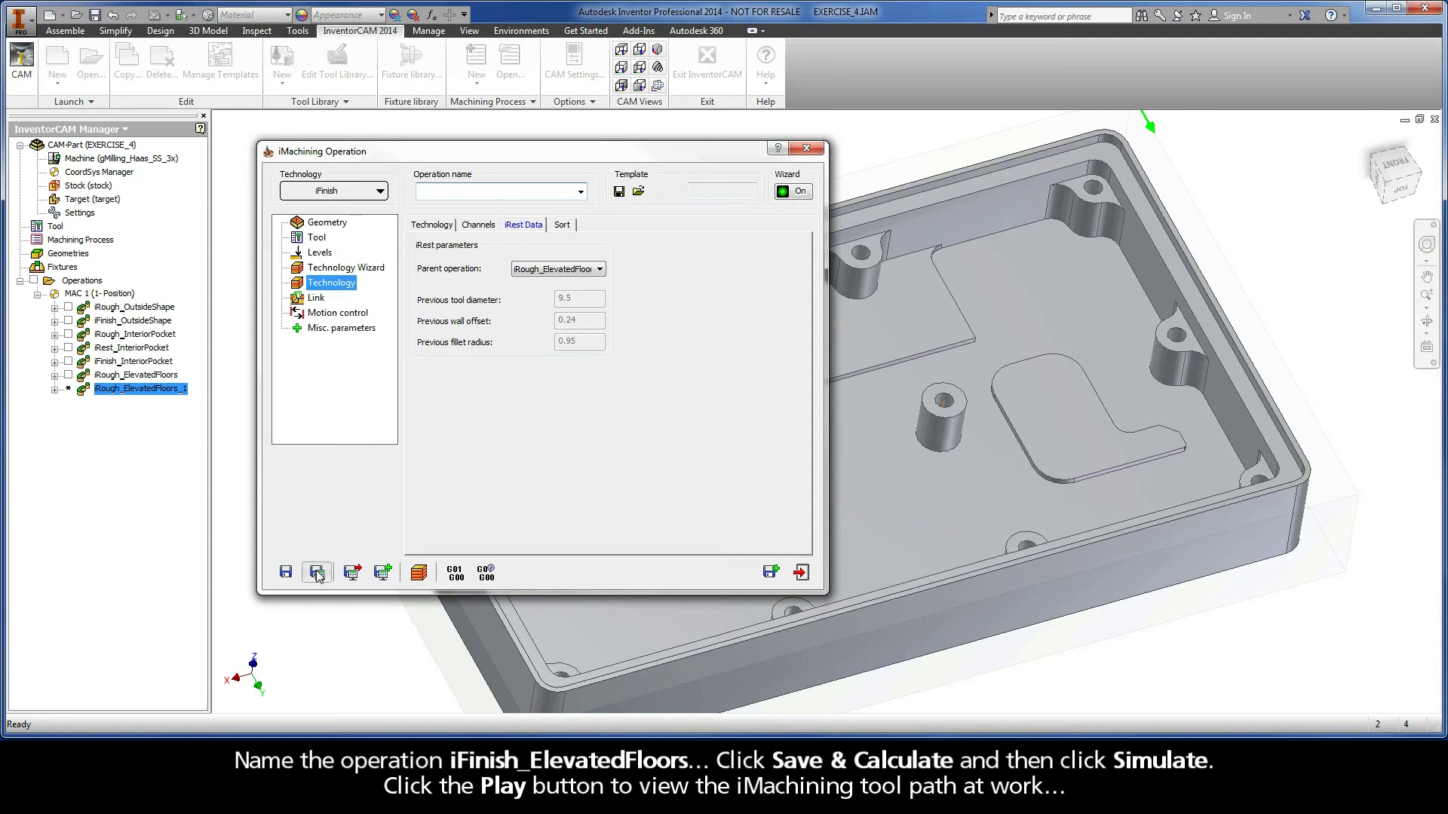
Step: Simulate the finishing tool path on the model at a reduced speed, and close the simulation and the iMachining operation
left_click(419, 575)
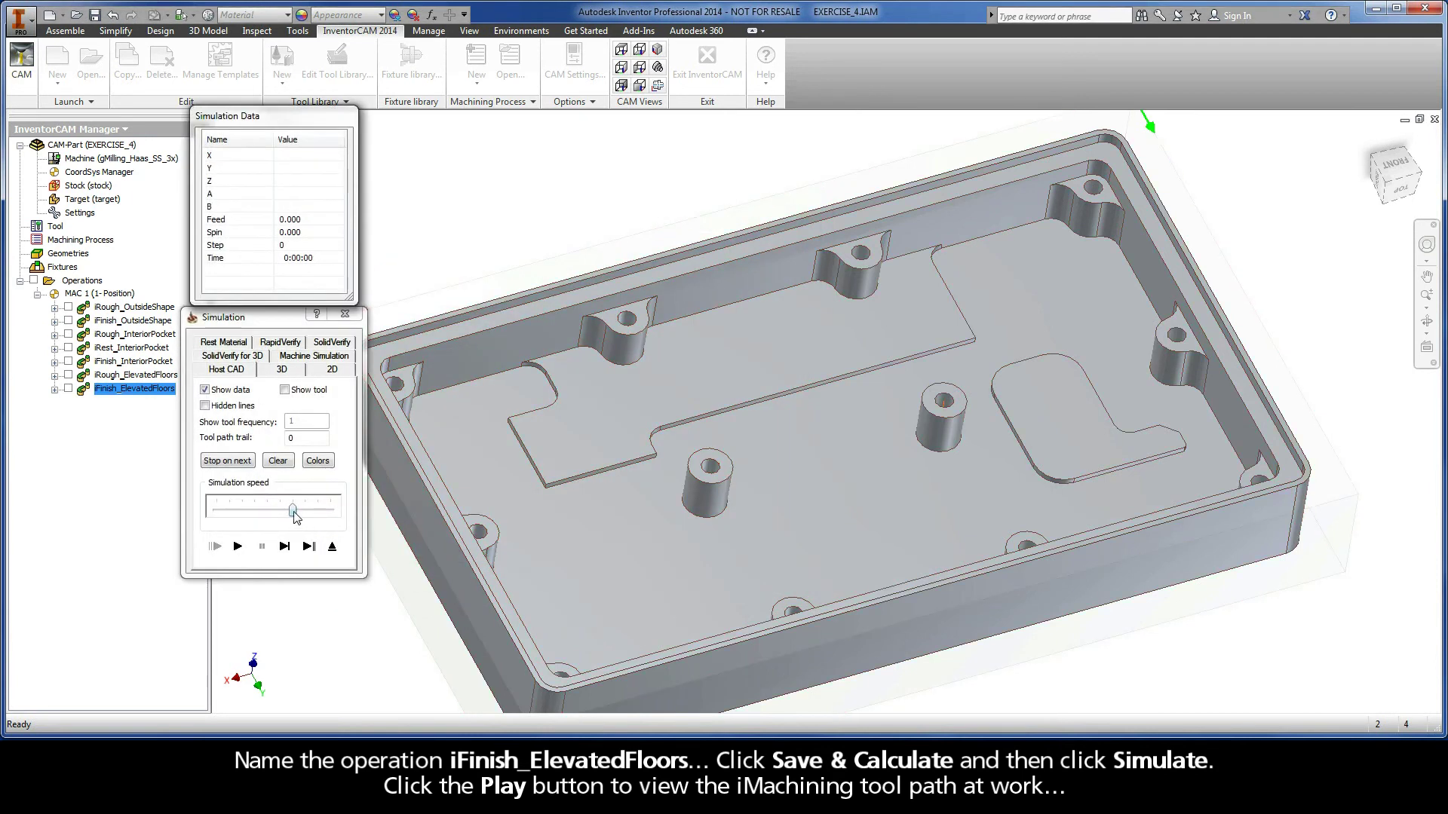
left_click_drag(267, 512, 255, 512)
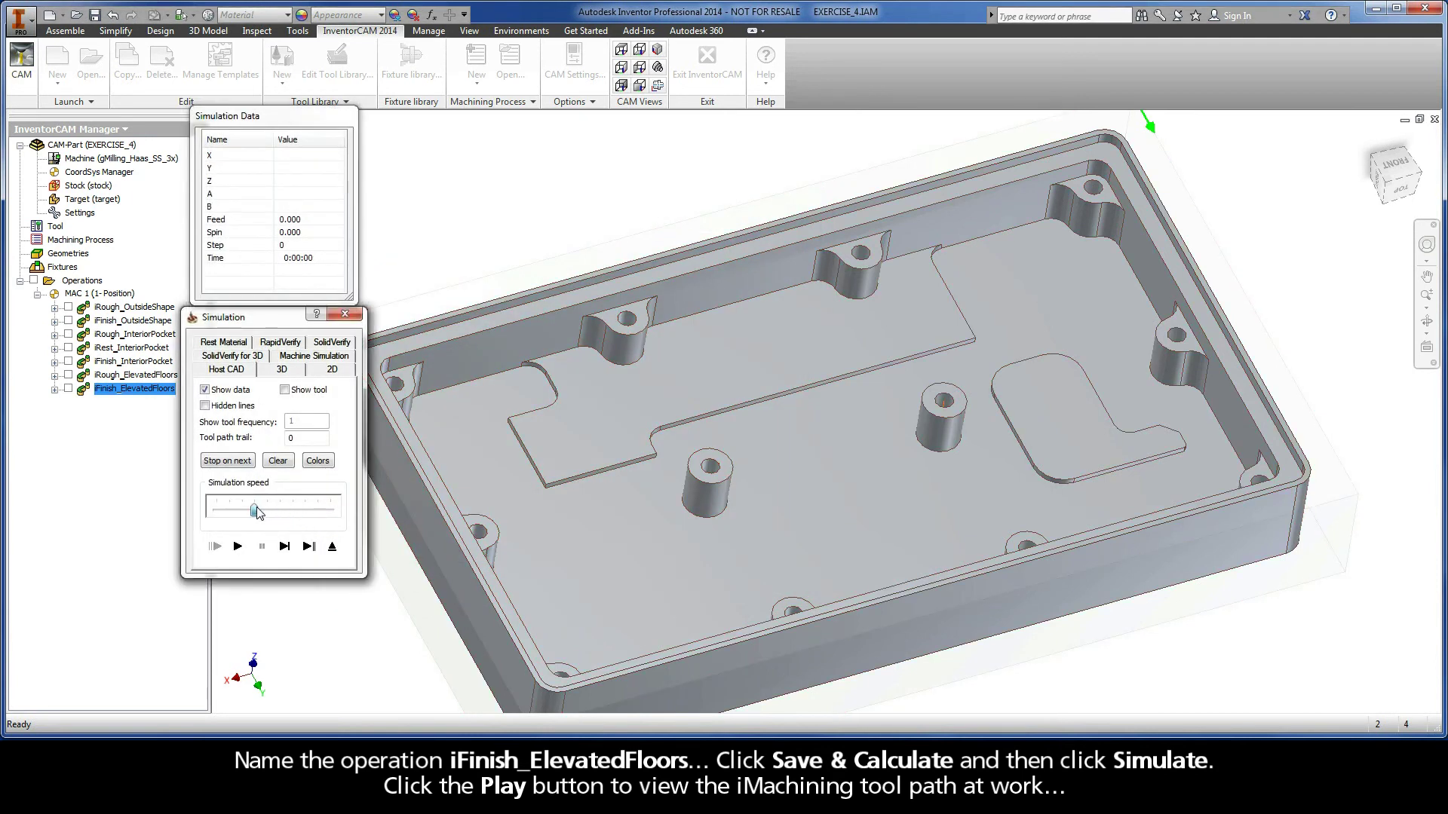
left_click(237, 548)
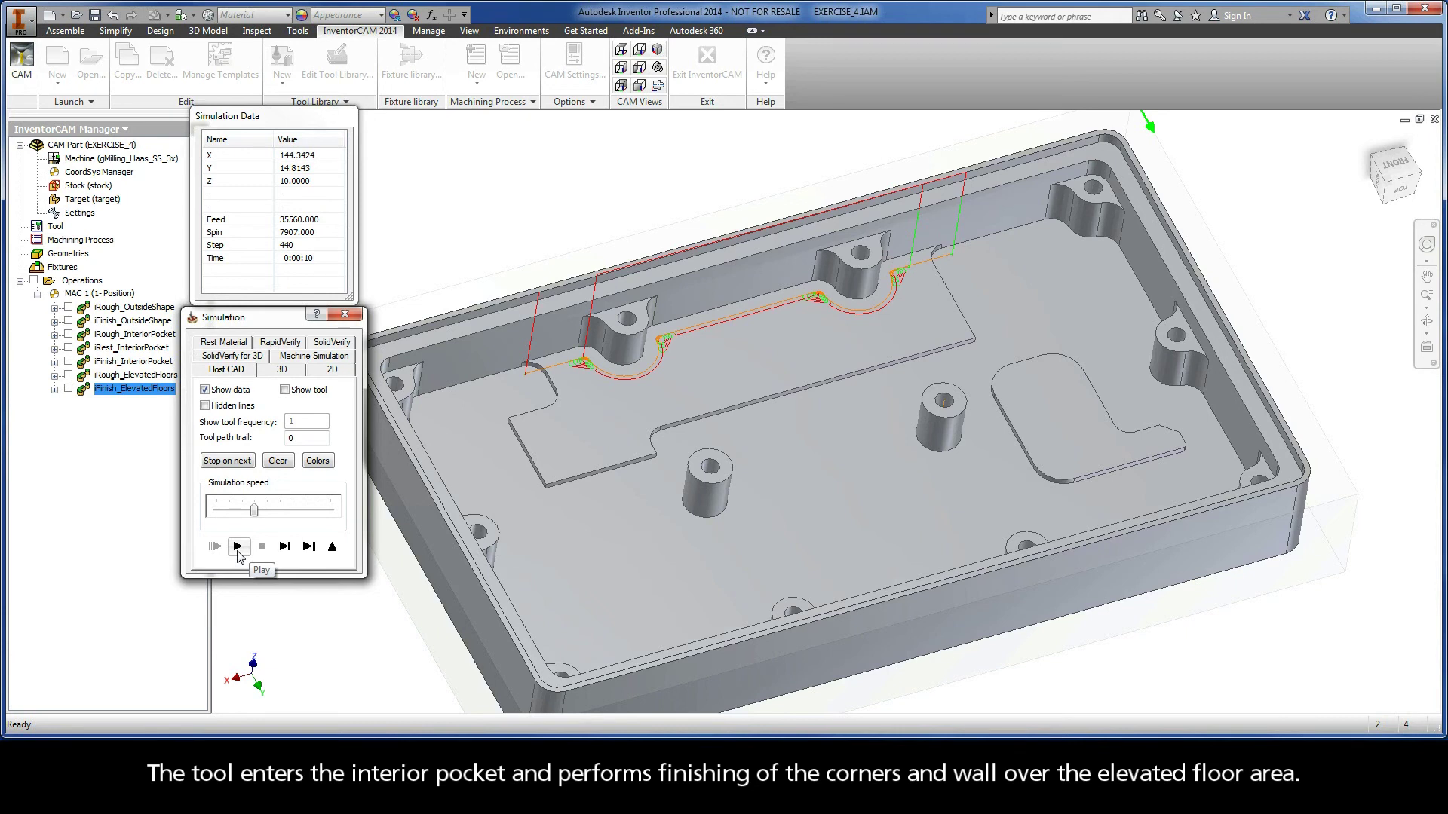
left_click(333, 547)
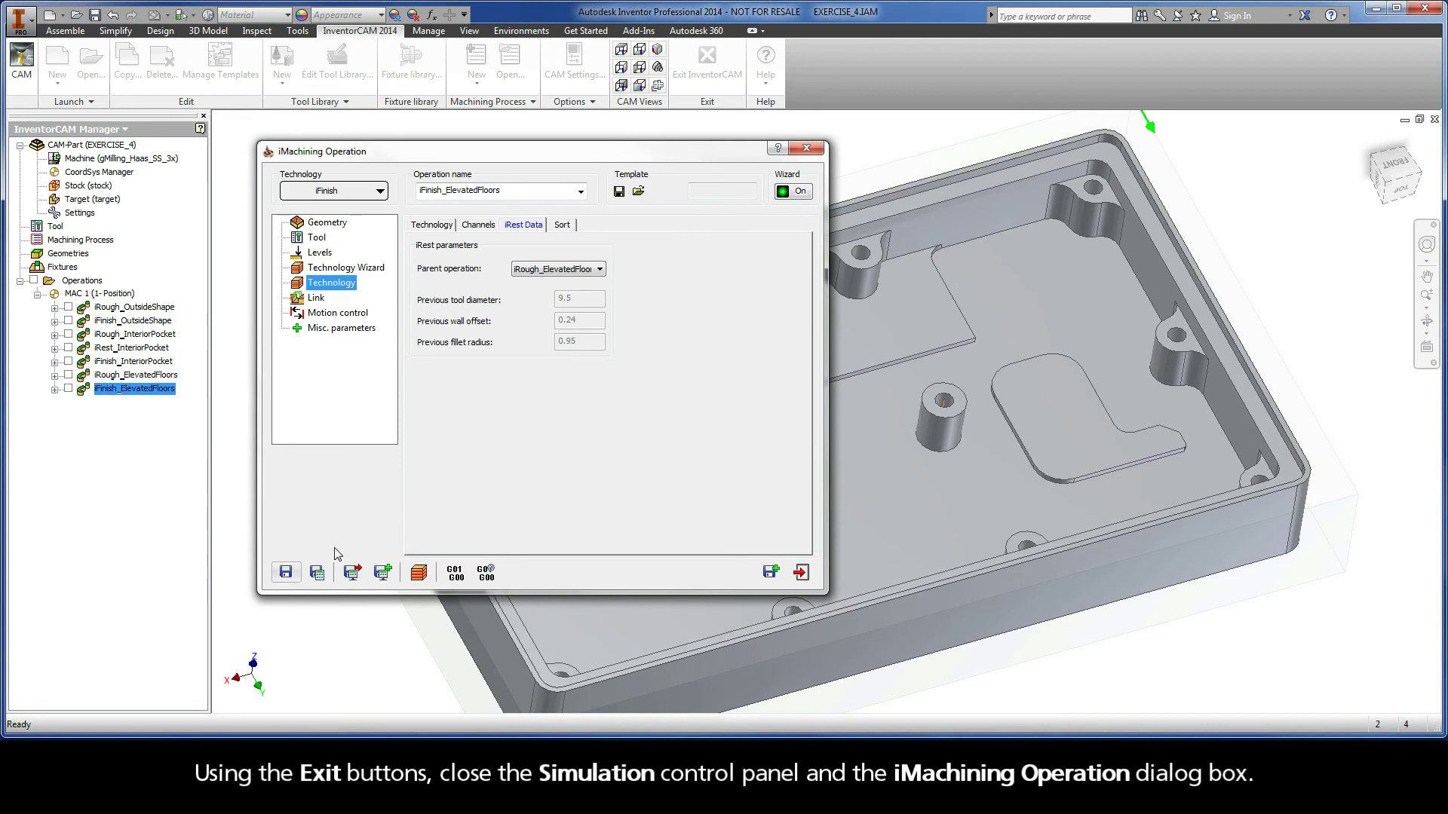
left_click(801, 572)
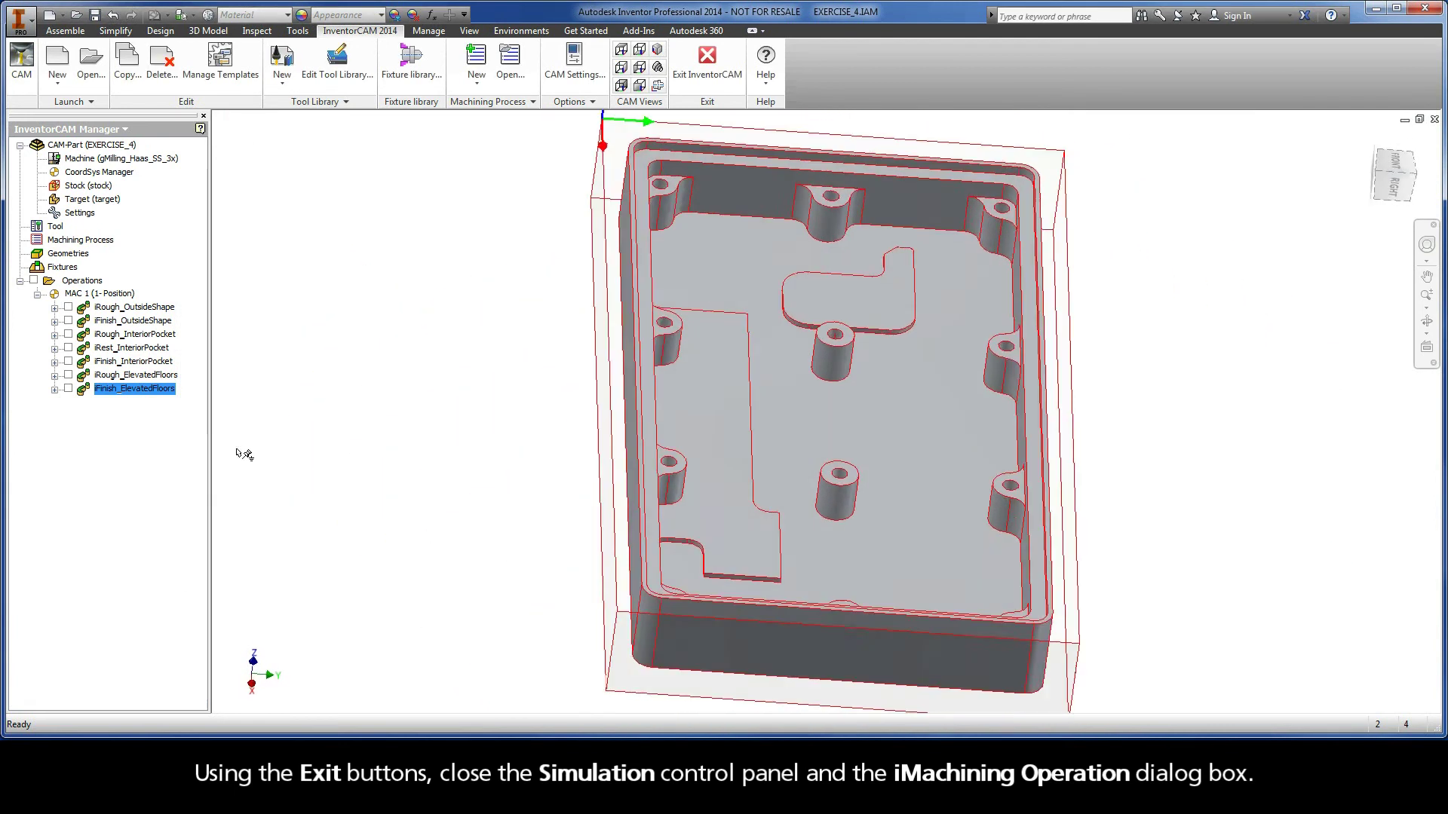